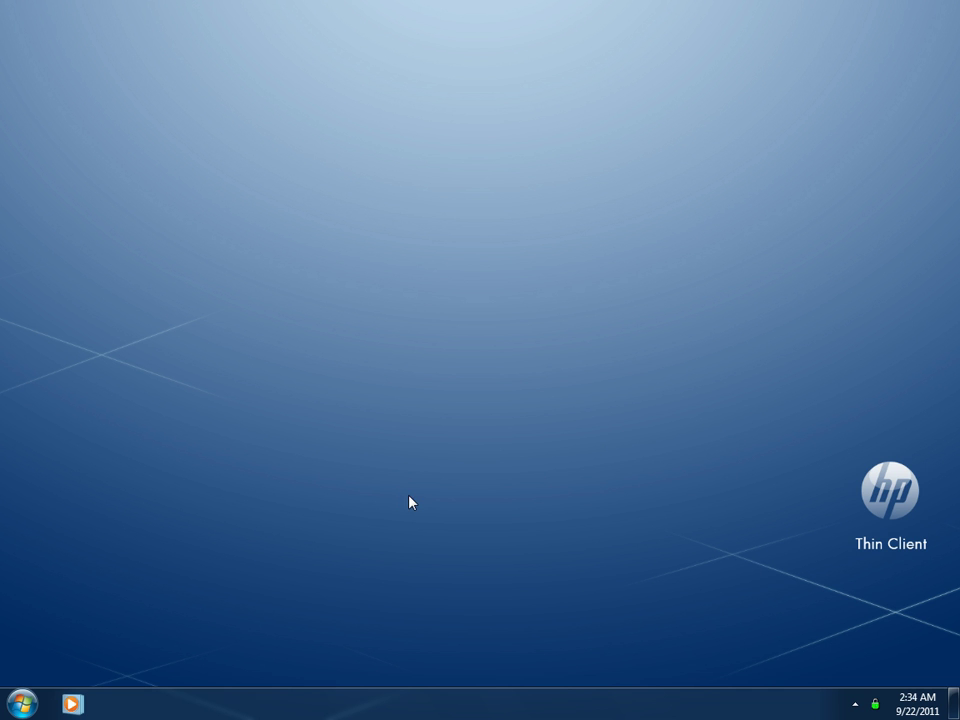
Step: View the computer's System properties page maximized, then restore and close it
{"action": "key", "text": "super"}
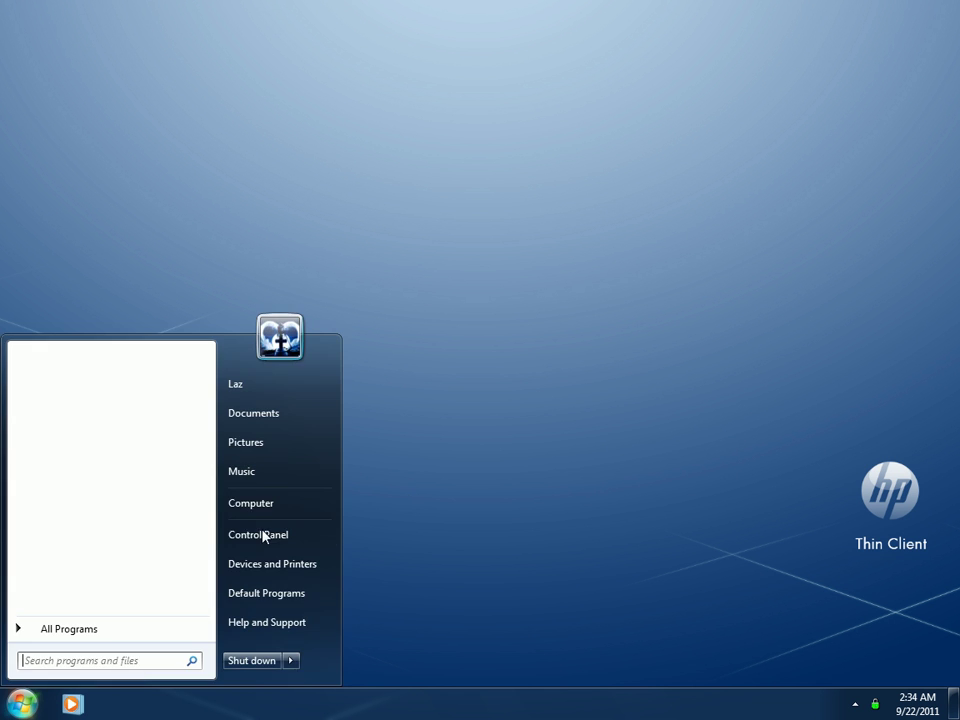
{"action": "right_click", "coordinate": [263, 506]}
{"action": "left_click", "coordinate": [340, 653]}
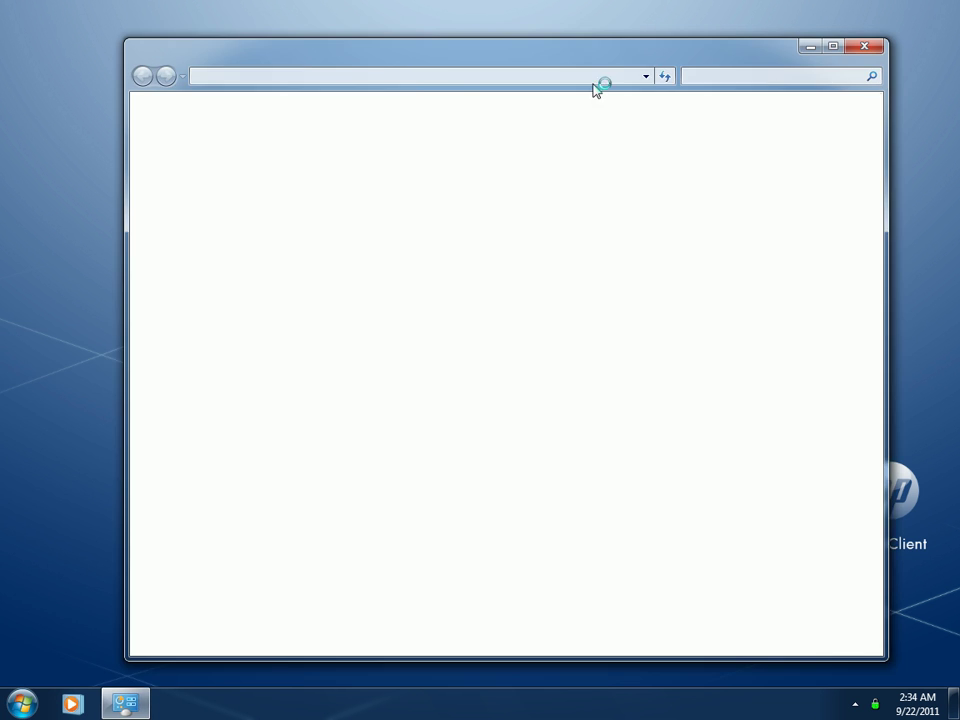
{"action": "double_click", "coordinate": [557, 56]}
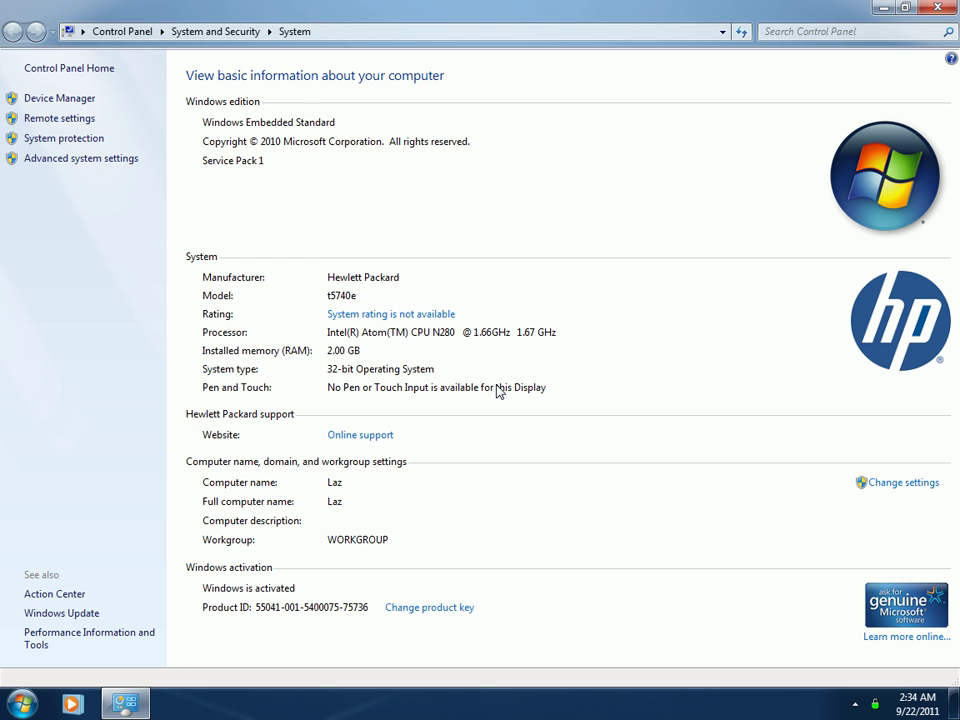
{"action": "double_click", "coordinate": [364, 6]}
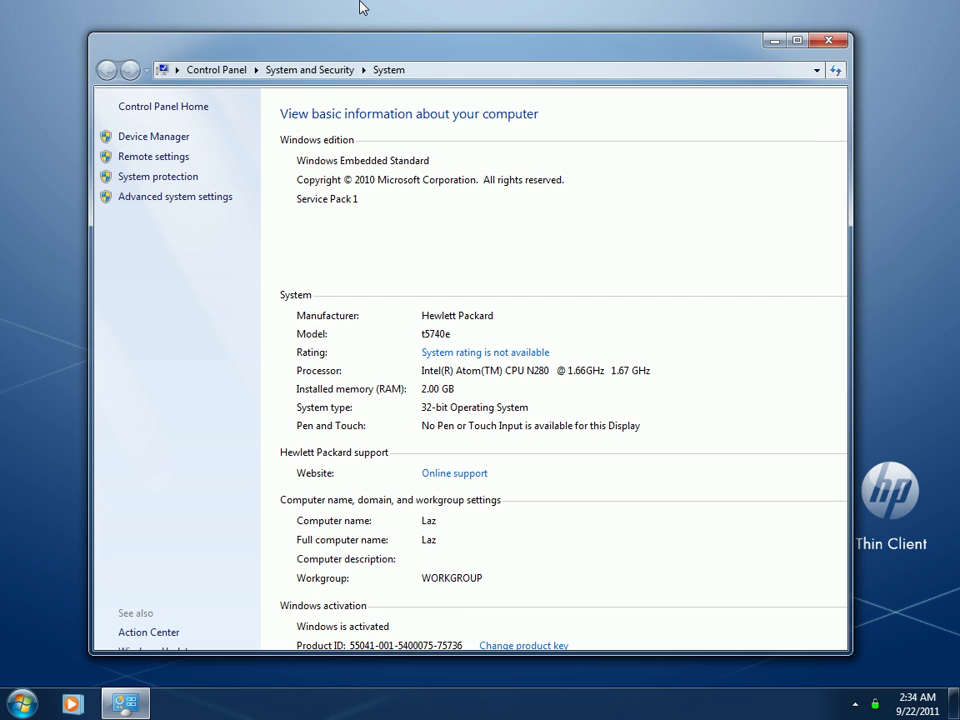
{"action": "left_click", "coordinate": [829, 41]}
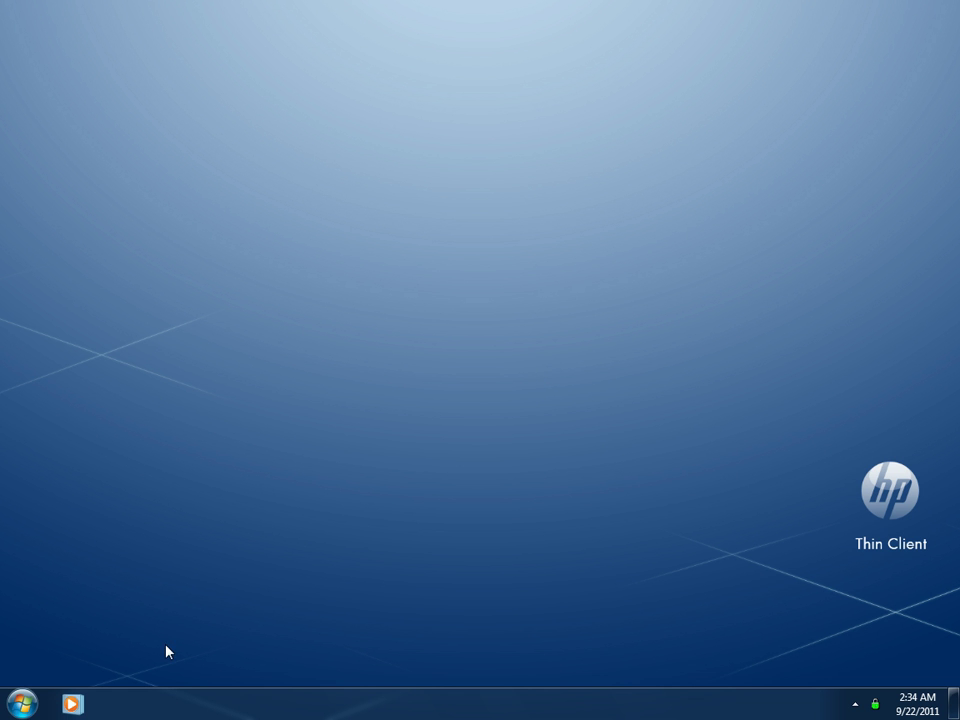
Step: Open Computer, collapse Devices with Removable Storage, and open RAMDrive (Z:)
{"action": "left_click", "coordinate": [4, 710]}
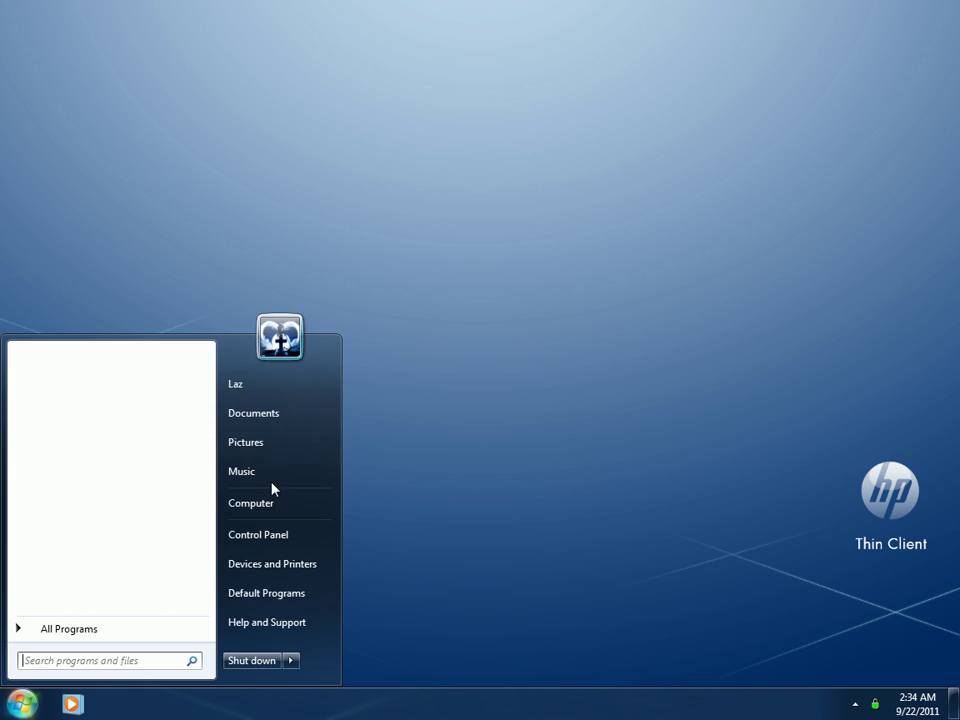
{"action": "left_click", "coordinate": [281, 514]}
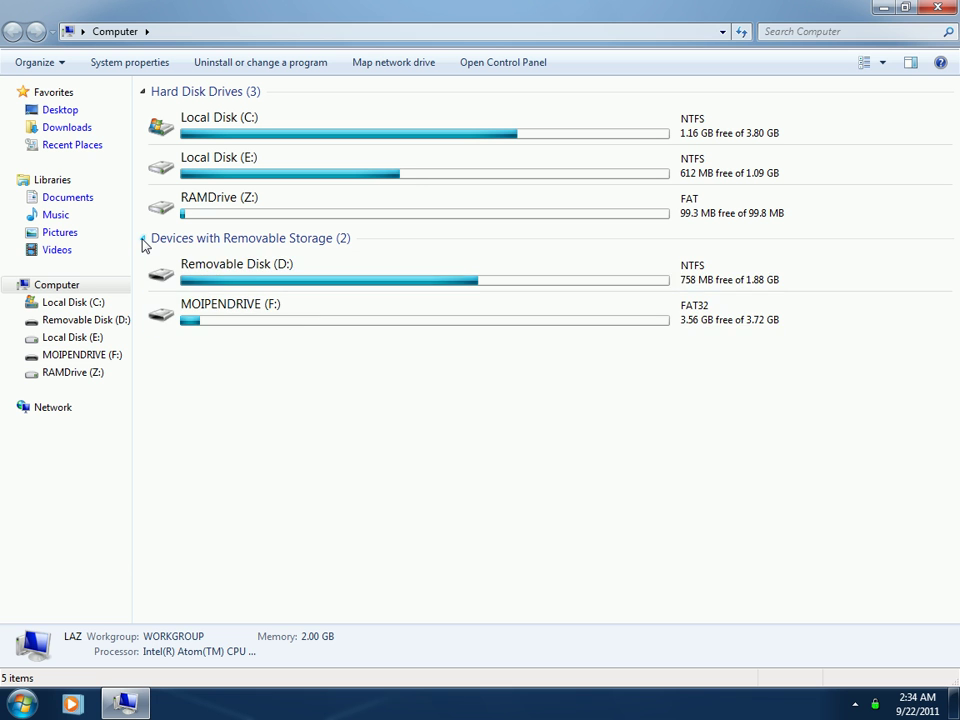
{"action": "left_click", "coordinate": [143, 240]}
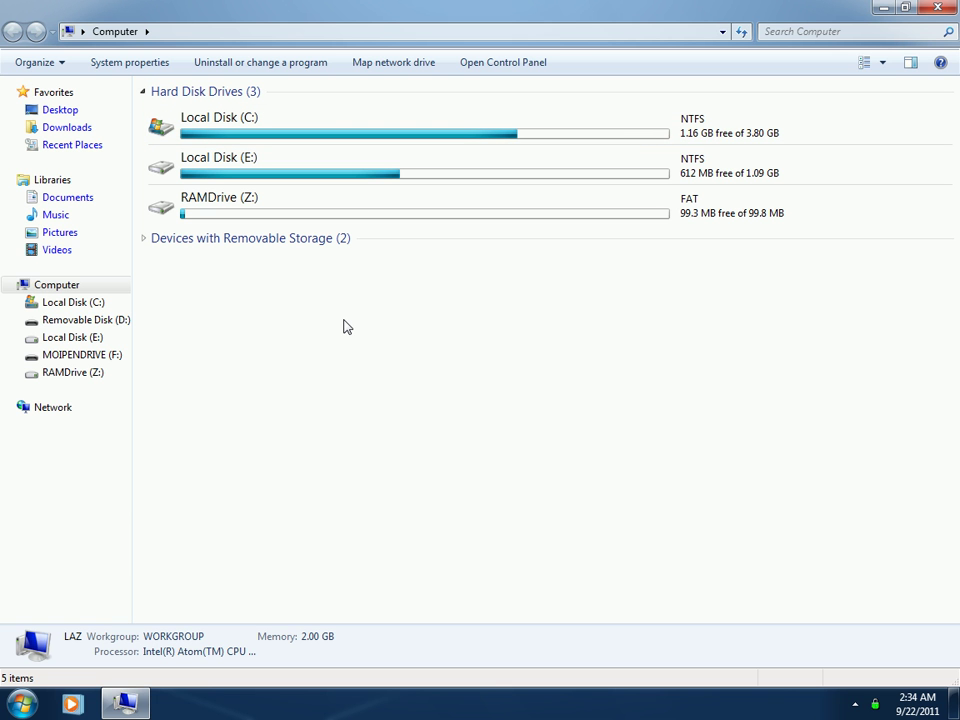
{"action": "left_click", "coordinate": [321, 208]}
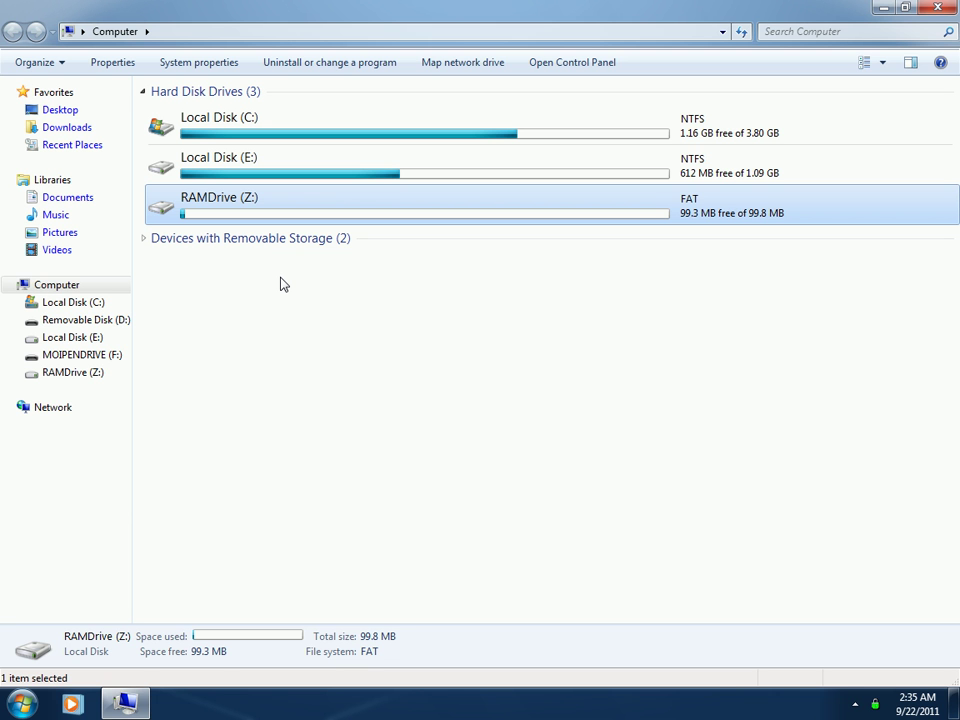
{"action": "double_click", "coordinate": [353, 205]}
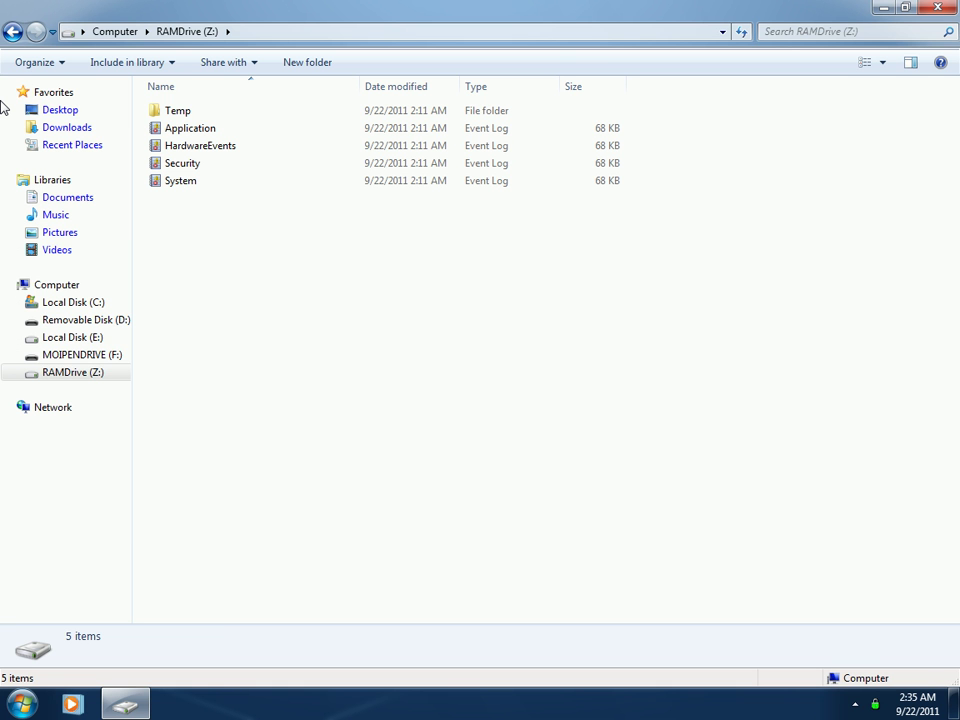
{"action": "left_click", "coordinate": [13, 31]}
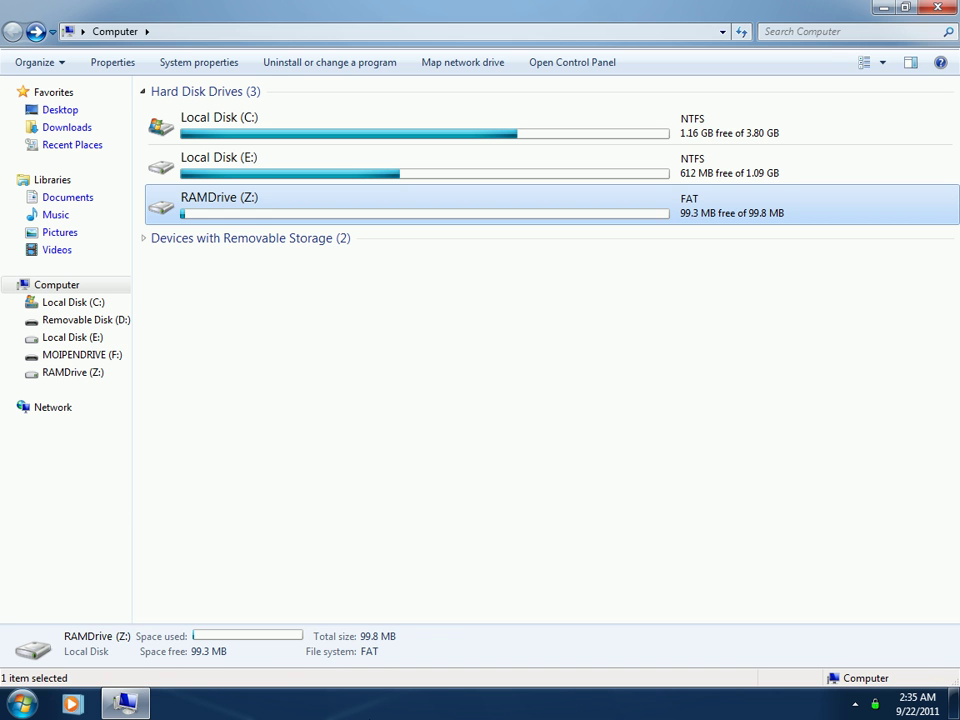
Step: Check the details of drives C:, E:, D: and Z:, toggling the removable storage group
{"action": "right_click", "coordinate": [370, 704]}
{"action": "left_click", "coordinate": [354, 518]}
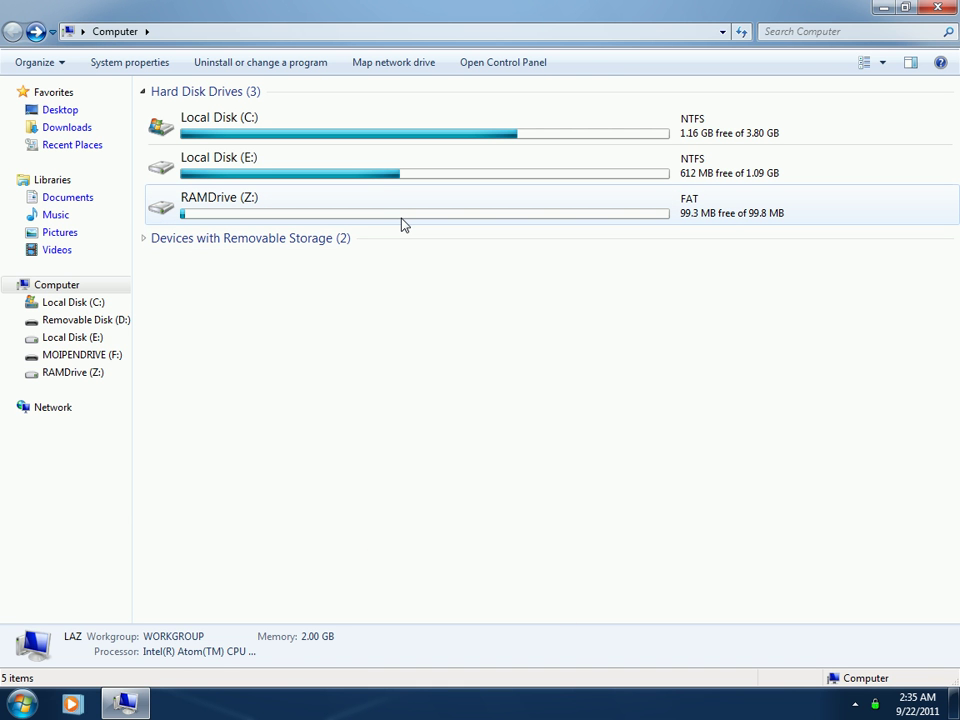
{"action": "left_click", "coordinate": [379, 133]}
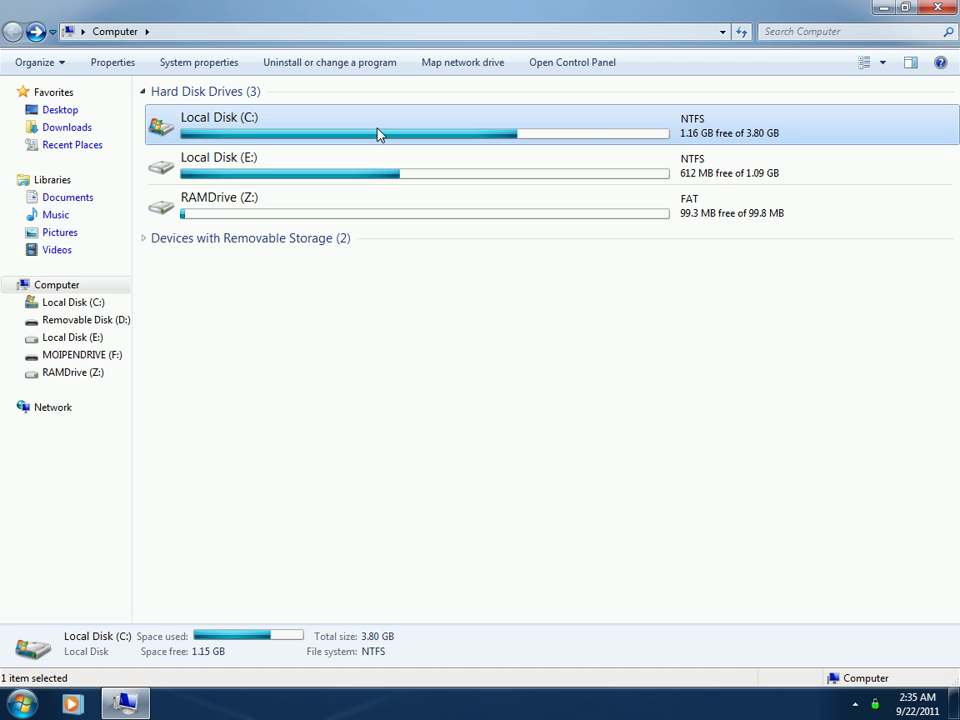
{"action": "left_click", "coordinate": [408, 180]}
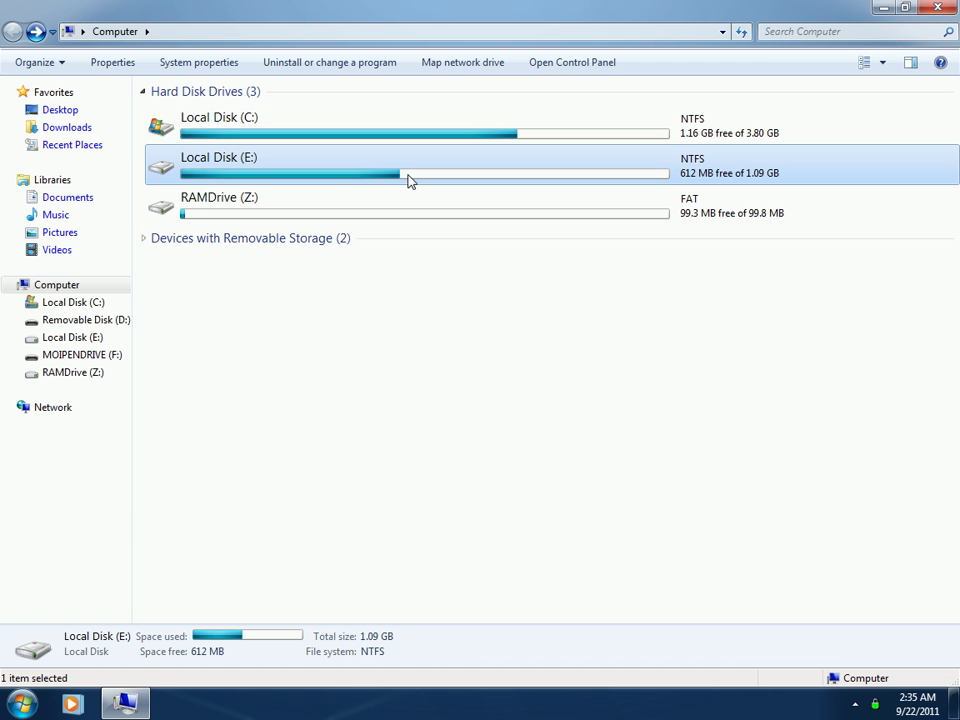
{"action": "left_click", "coordinate": [141, 240]}
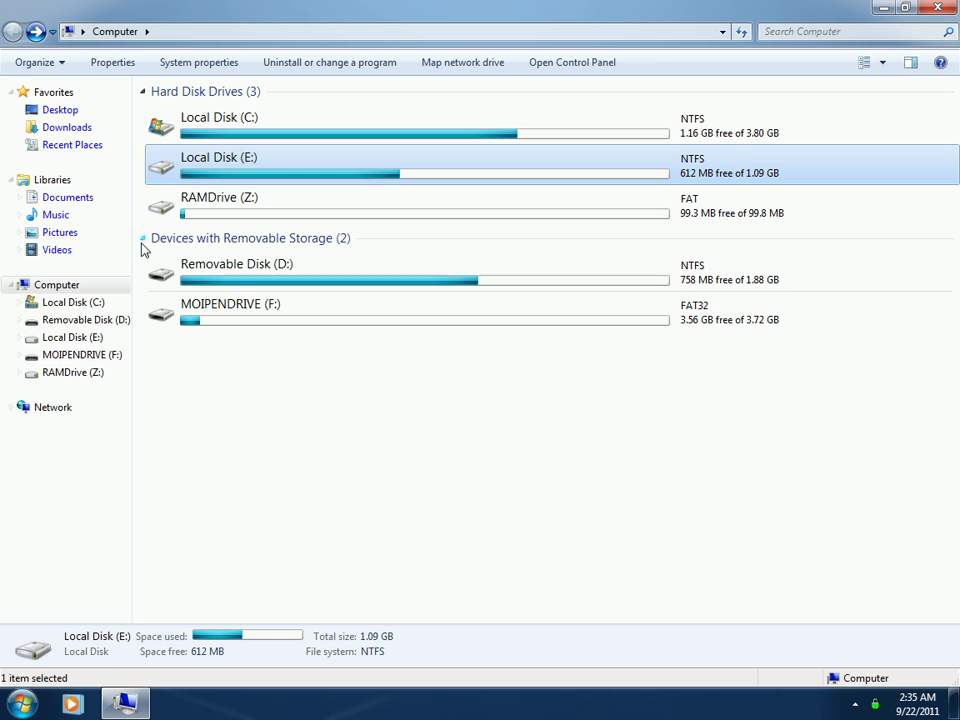
{"action": "left_click", "coordinate": [206, 268]}
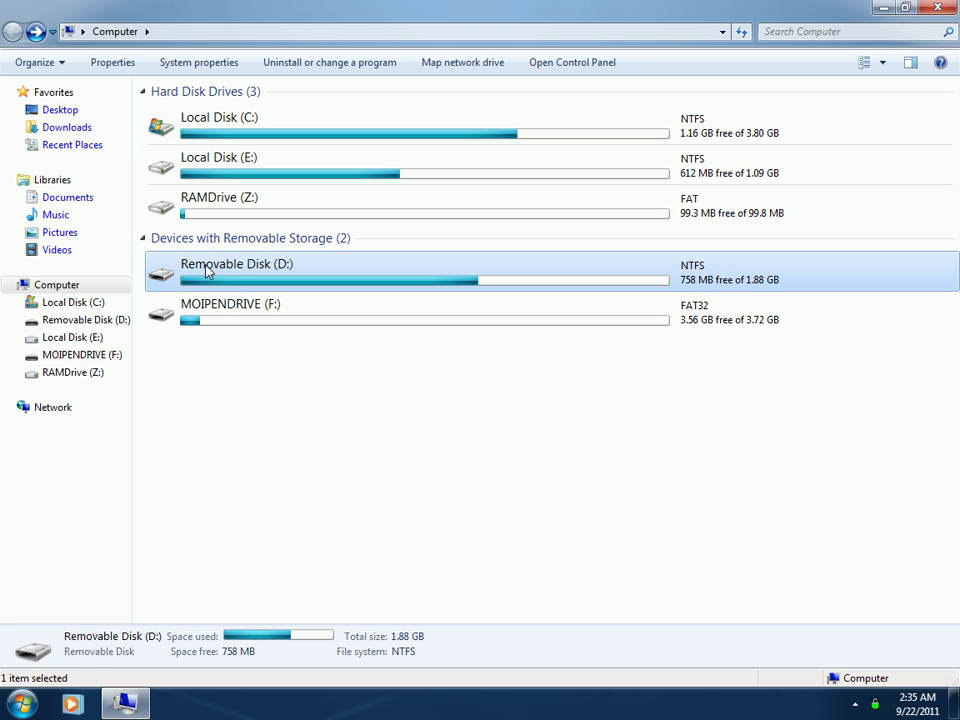
{"action": "left_click", "coordinate": [143, 240]}
{"action": "left_click", "coordinate": [214, 167]}
{"action": "left_click", "coordinate": [261, 133]}
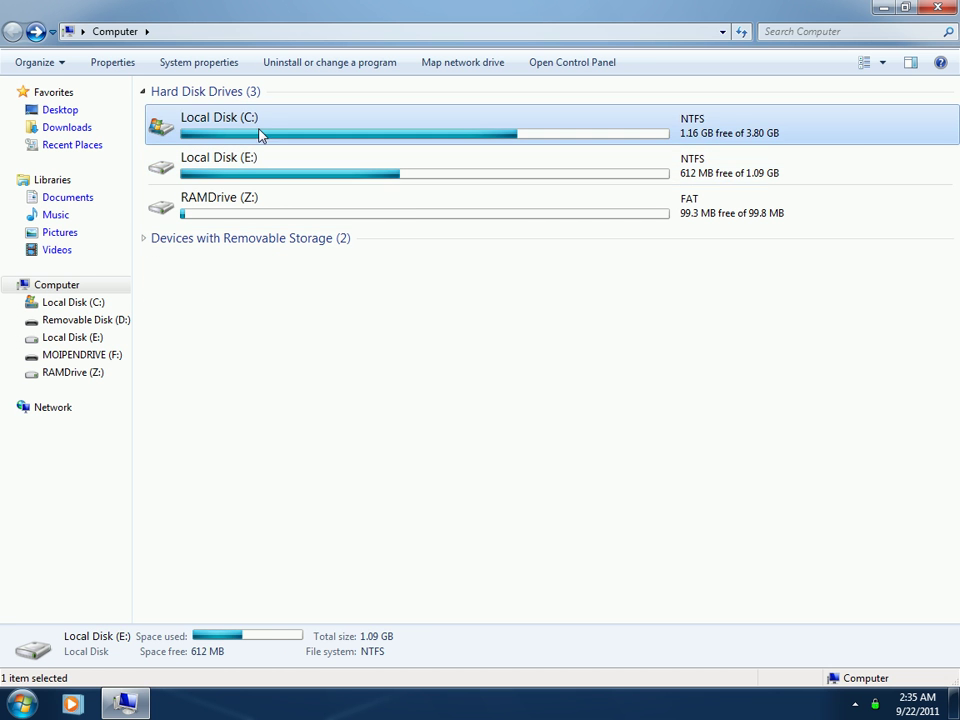
{"action": "left_click", "coordinate": [285, 218]}
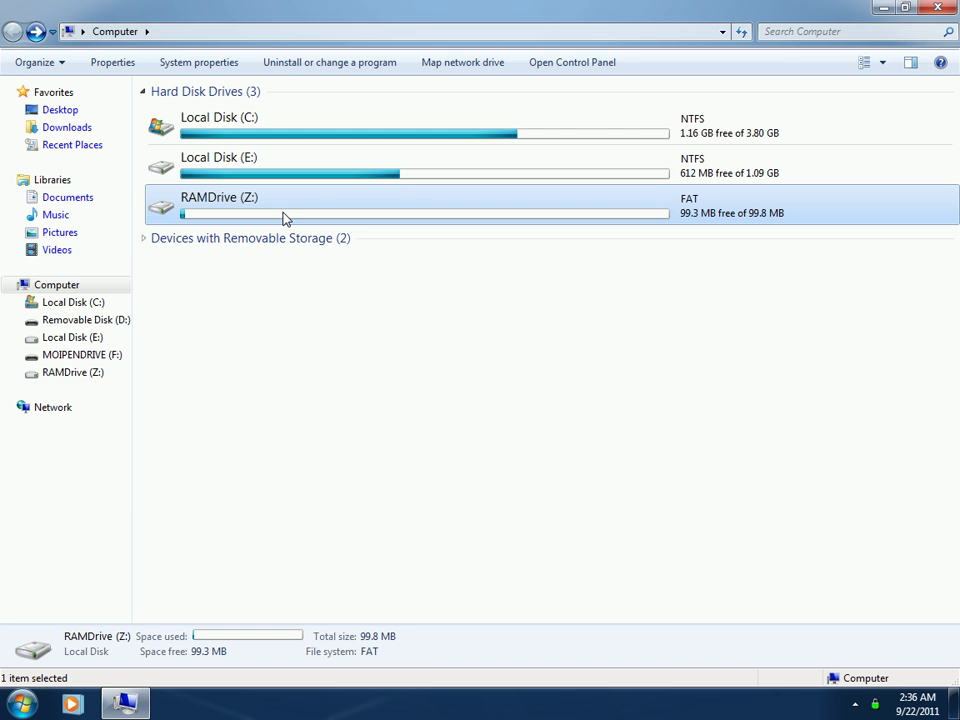
Step: Restore the Explorer window from full screen, reposition it, and close it
{"action": "left_click", "coordinate": [913, 8]}
{"action": "left_click_drag", "start_coordinate": [561, 111], "coordinate": [683, 115]}
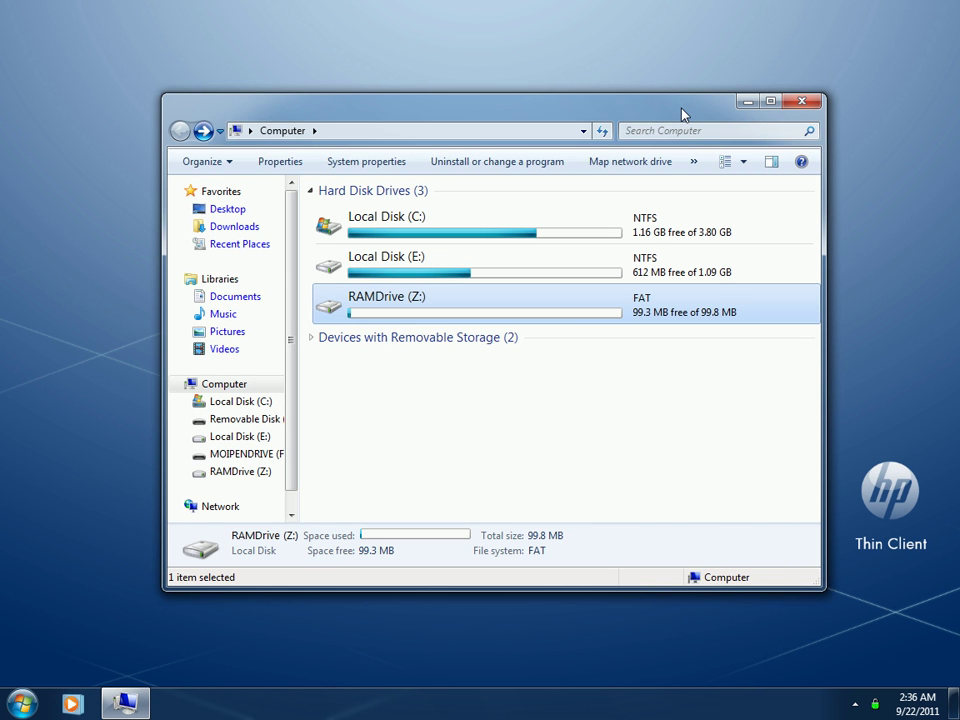
{"action": "right_click", "coordinate": [385, 46]}
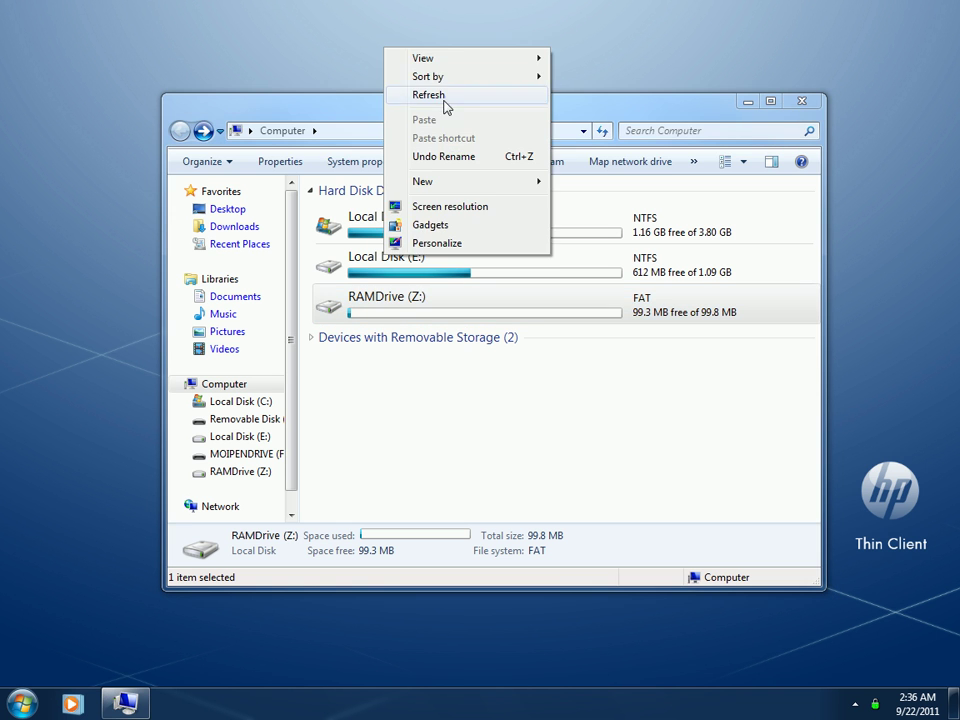
{"action": "left_click", "coordinate": [444, 99]}
{"action": "left_click_drag", "start_coordinate": [454, 108], "coordinate": [437, 111]}
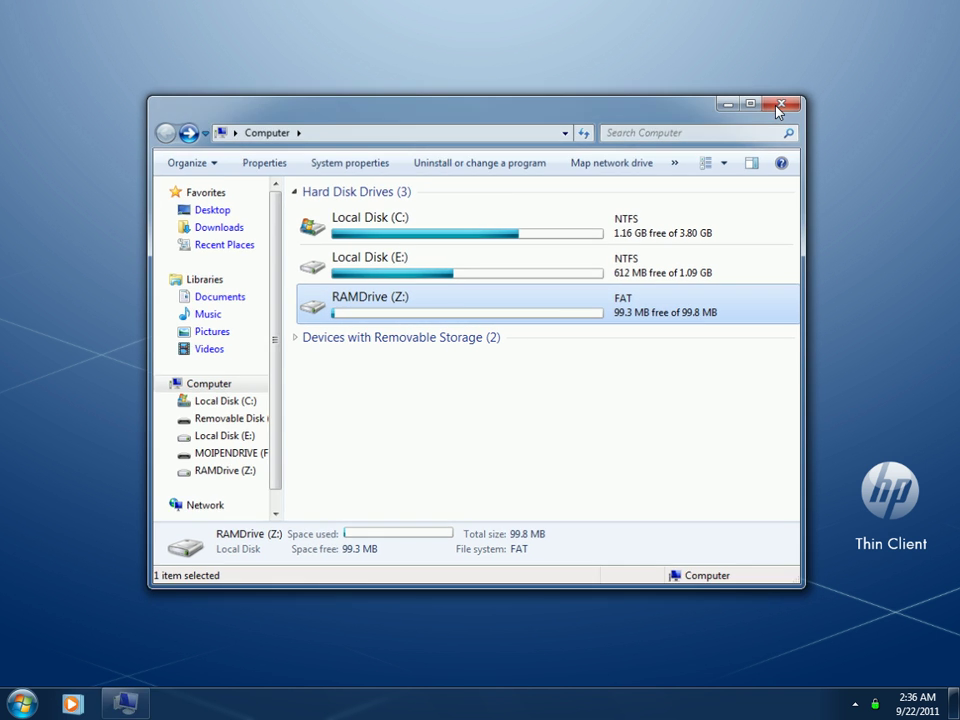
{"action": "left_click", "coordinate": [782, 103]}
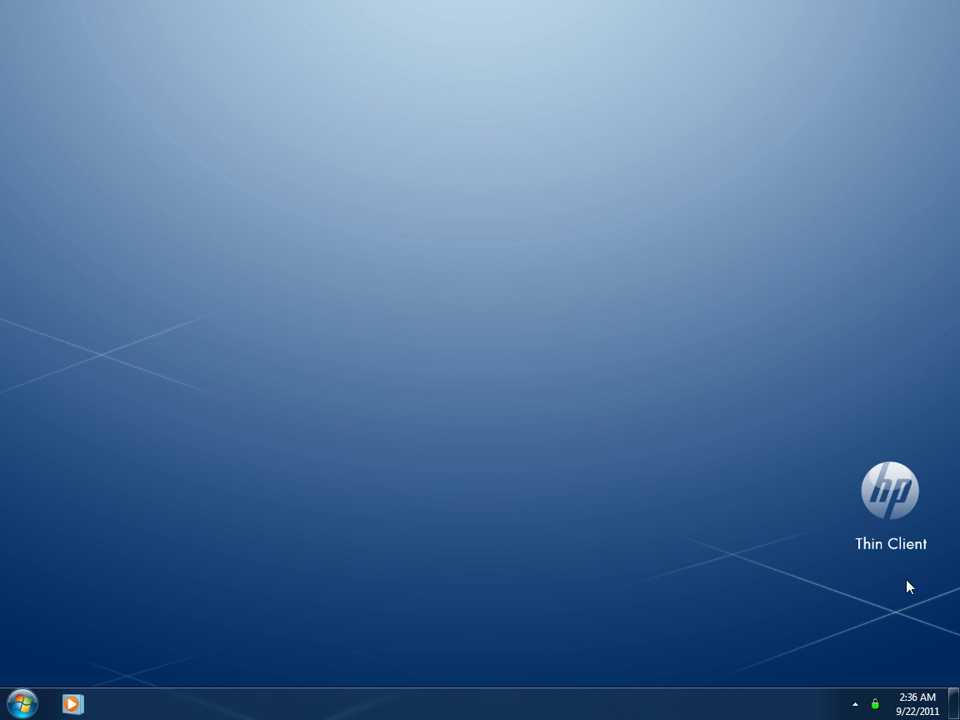
Step: Create a New Bitmap Image on the desktop and move its icon up and right
{"action": "left_click", "coordinate": [22, 702]}
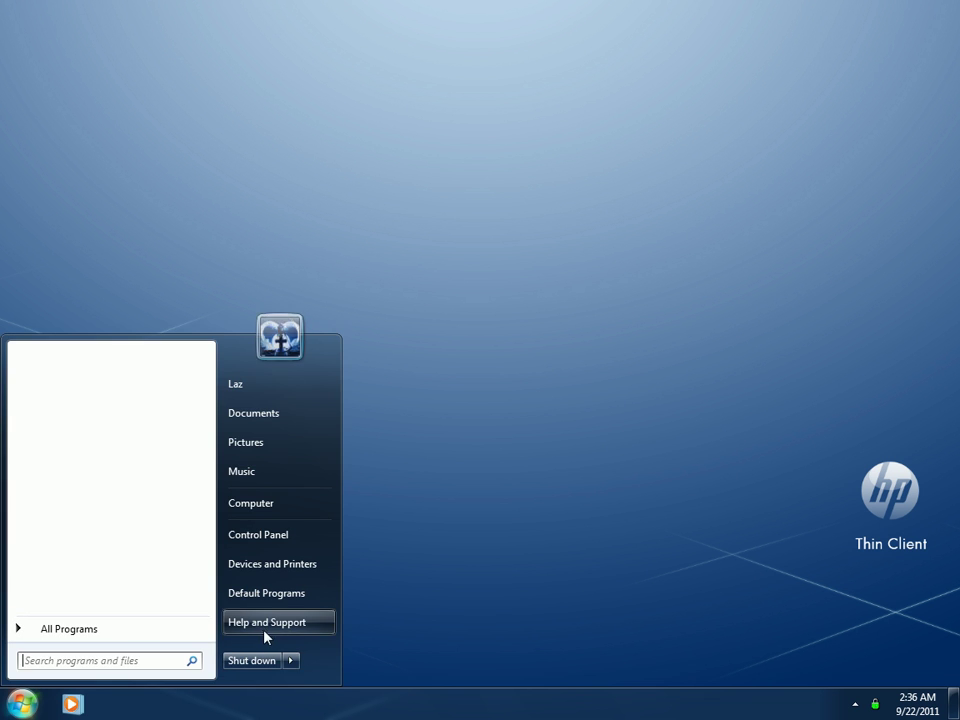
{"action": "left_click", "coordinate": [536, 454]}
{"action": "key", "text": "super"}
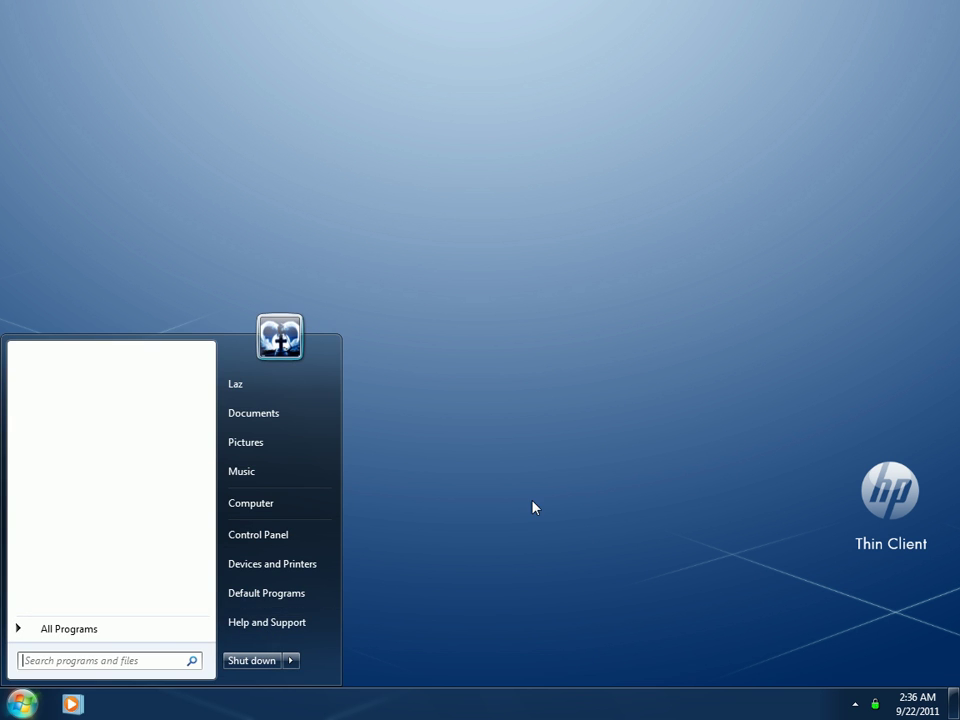
{"action": "left_click", "coordinate": [577, 487]}
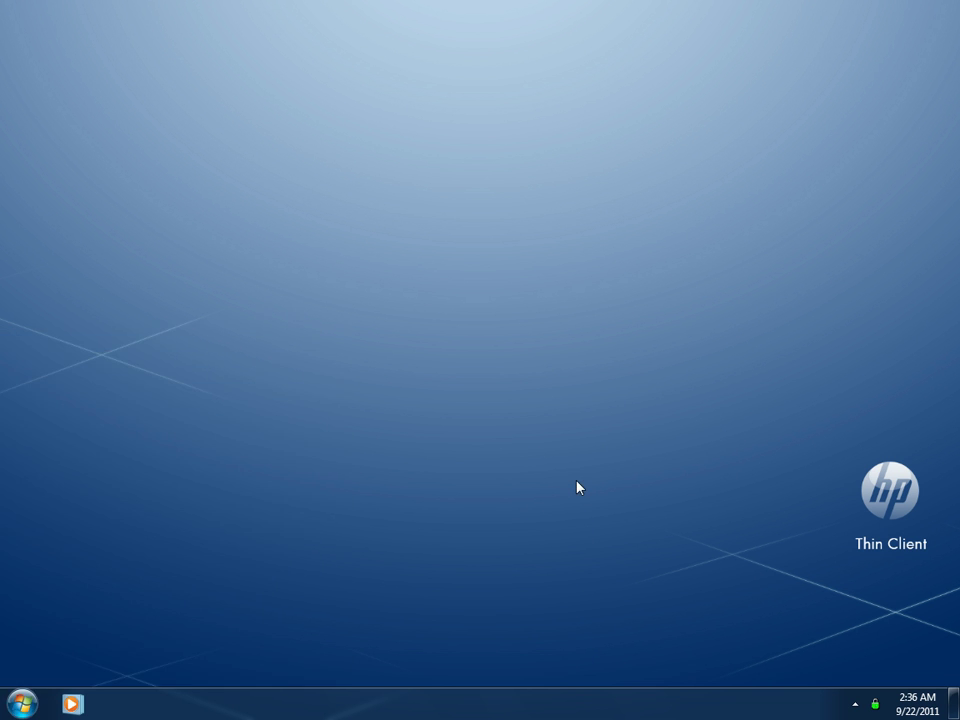
{"action": "right_click", "coordinate": [264, 300]}
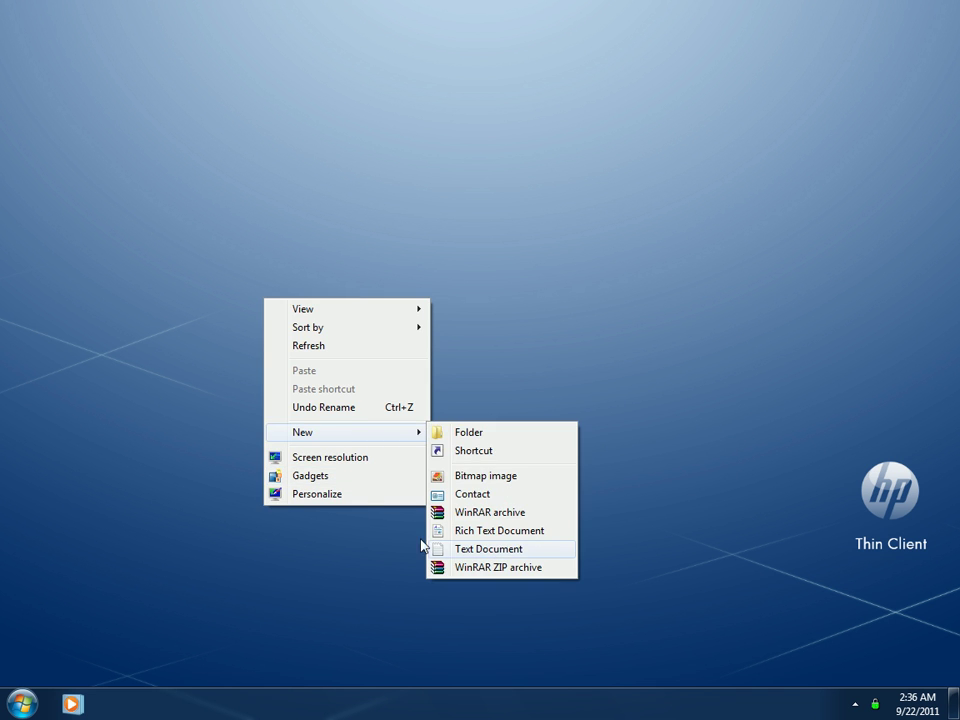
{"action": "left_click", "coordinate": [484, 478]}
{"action": "left_click", "coordinate": [325, 379]}
{"action": "left_click_drag", "start_coordinate": [284, 300], "coordinate": [400, 232]}
Step: Refresh the desktop and bring up the EWF write-filter commands from the tray icon
{"action": "right_click", "coordinate": [379, 367]}
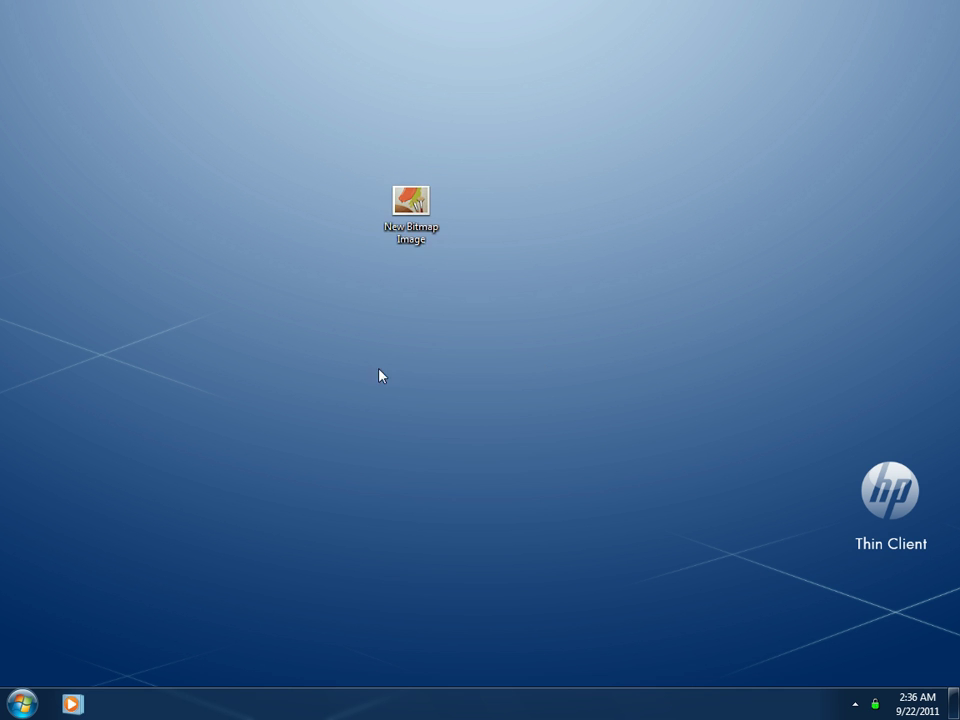
{"action": "left_click", "coordinate": [423, 413]}
{"action": "right_click", "coordinate": [876, 706]}
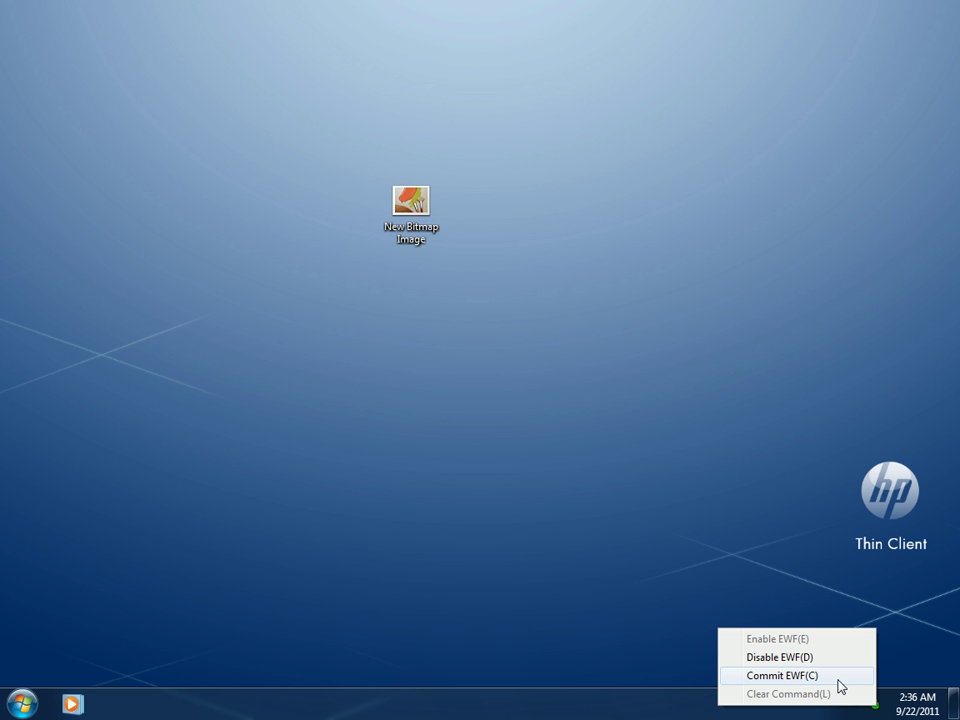
Step: Open Computer, check Local Disk (C:) at 1.14 GB free of 3.80 GB, then close it
{"action": "left_click", "coordinate": [589, 446]}
{"action": "left_click_drag", "start_coordinate": [1, 14], "coordinate": [585, 396]}
{"action": "key", "text": "super"}
{"action": "left_click", "coordinate": [304, 502]}
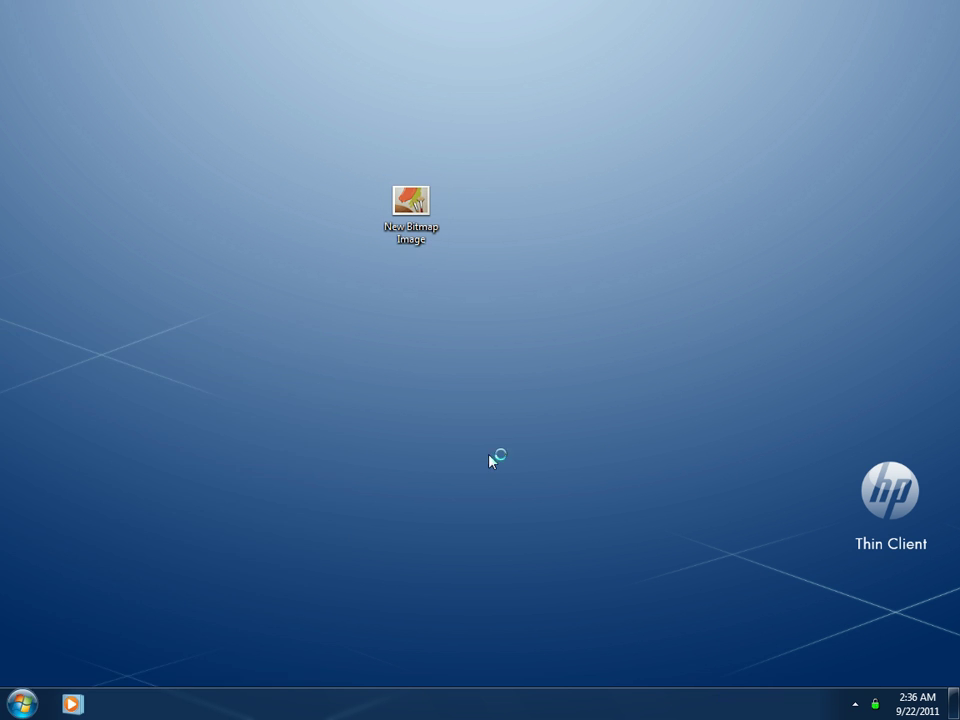
{"action": "left_click_drag", "start_coordinate": [617, 129], "coordinate": [553, 126]}
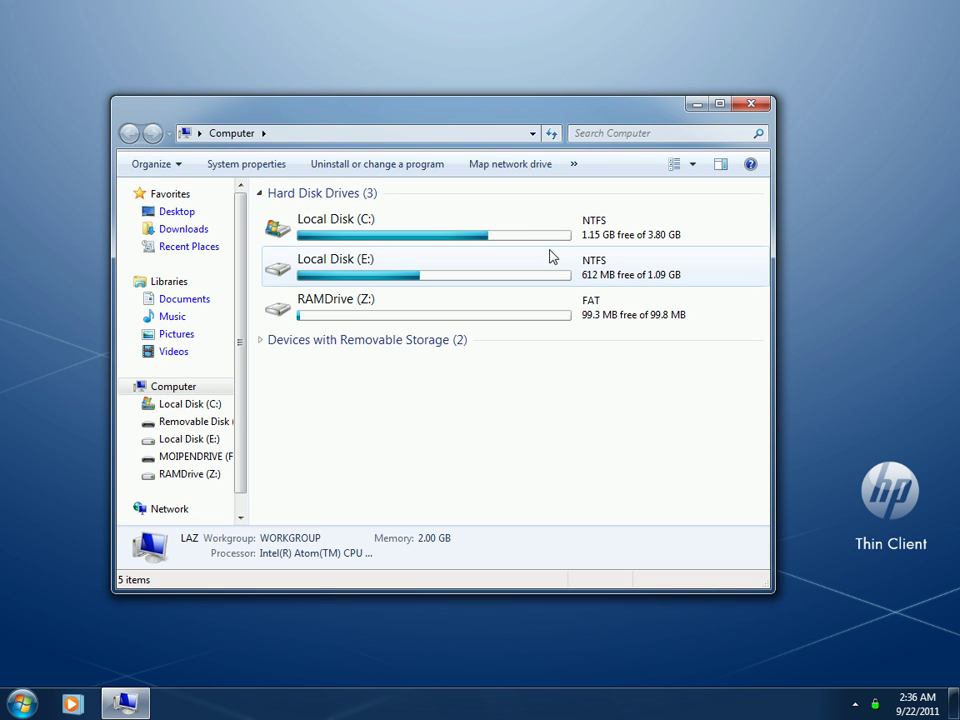
{"action": "left_click", "coordinate": [543, 233]}
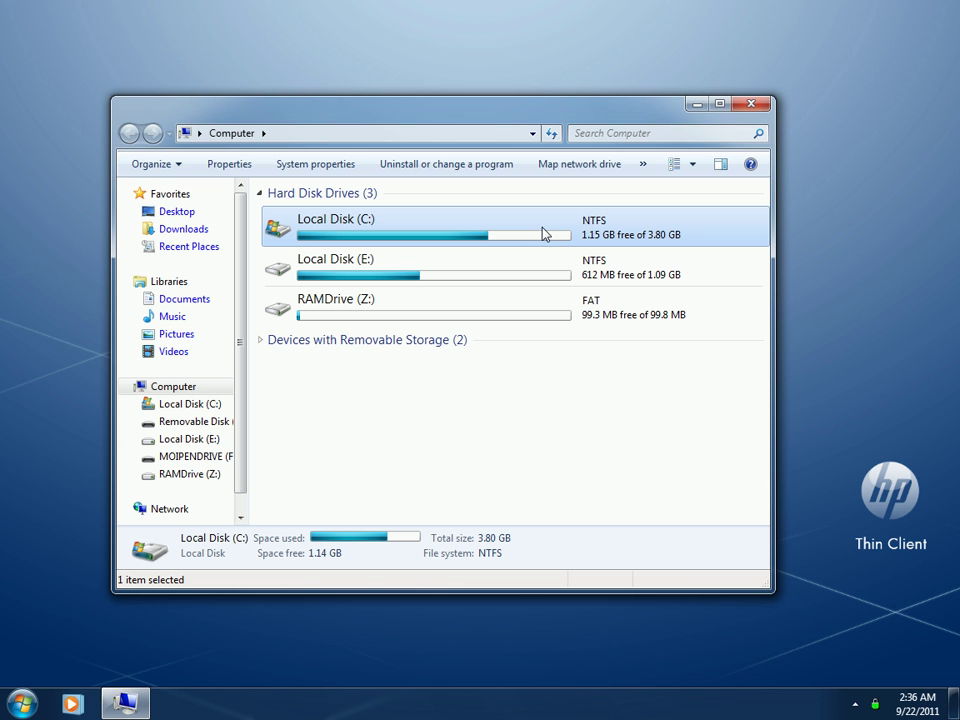
{"action": "left_click", "coordinate": [749, 106]}
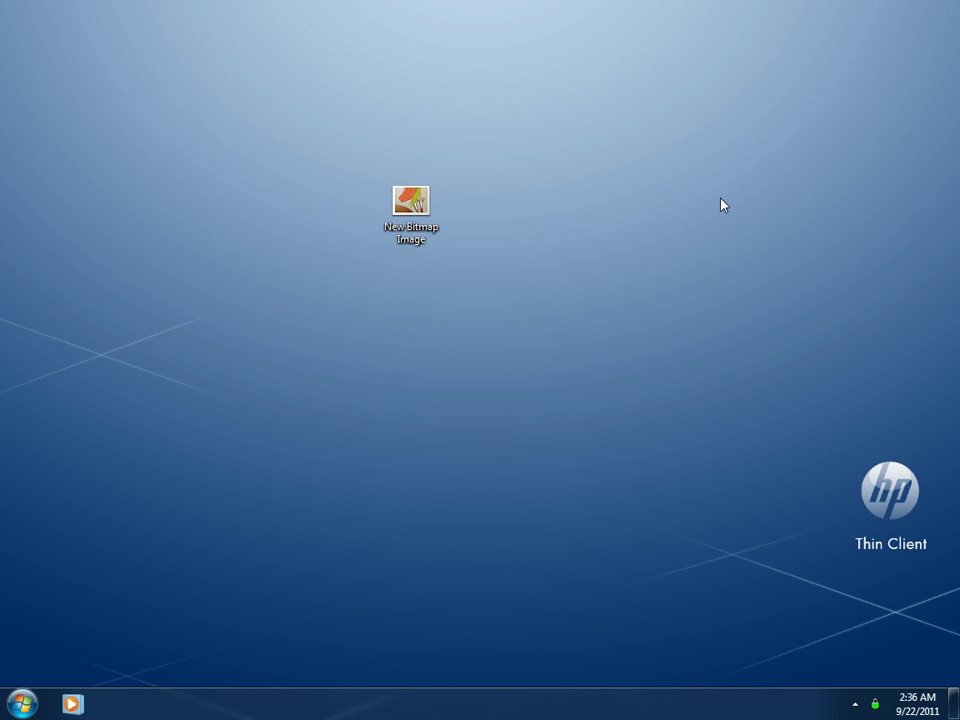
Step: Open Control Panel and reposition its window on the screen
{"action": "left_click", "coordinate": [22, 704]}
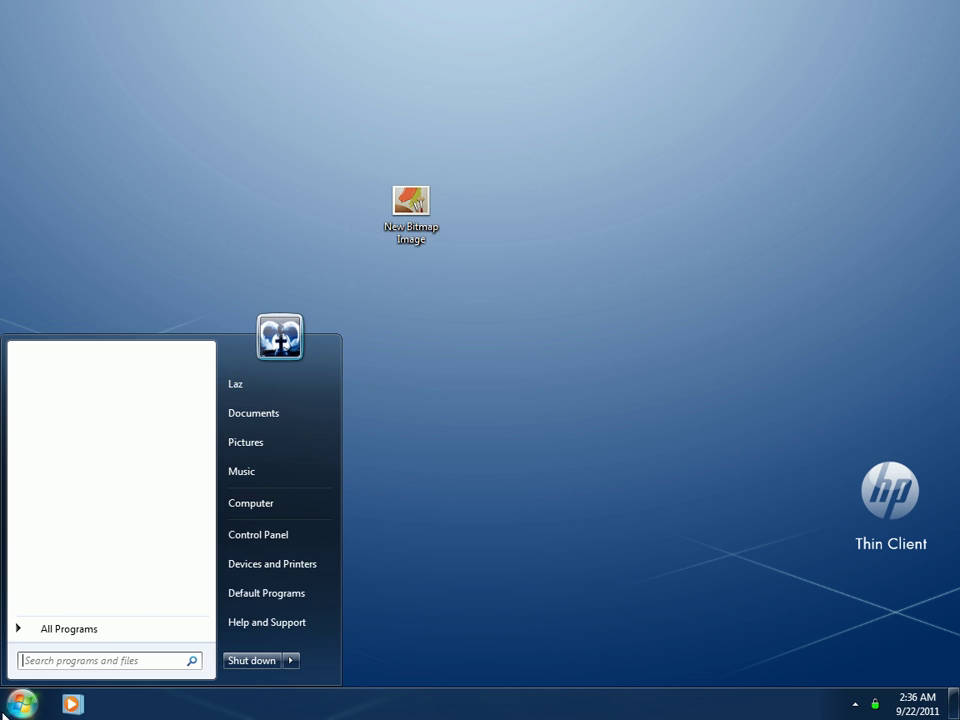
{"action": "left_click", "coordinate": [272, 538]}
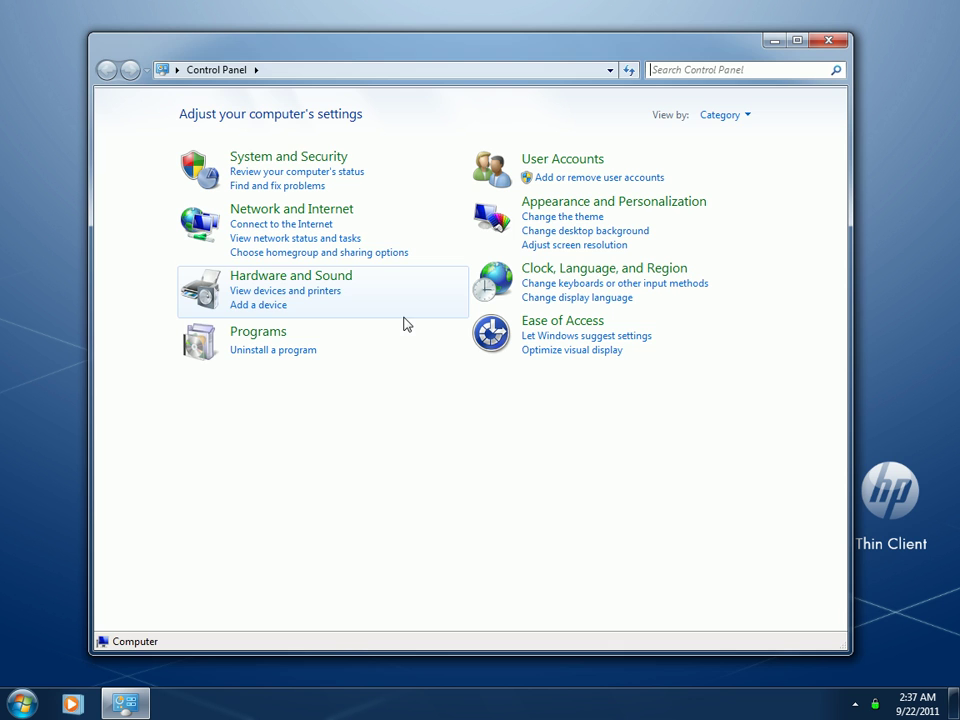
{"action": "double_click", "coordinate": [527, 54]}
{"action": "double_click", "coordinate": [514, 6]}
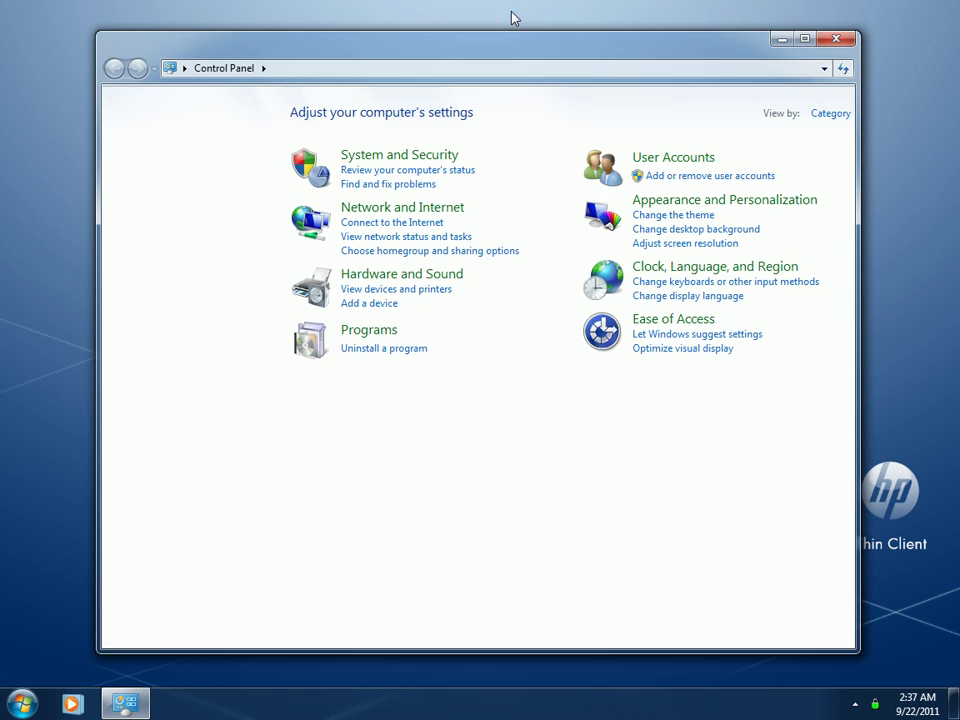
{"action": "left_click_drag", "start_coordinate": [484, 47], "coordinate": [449, 48]}
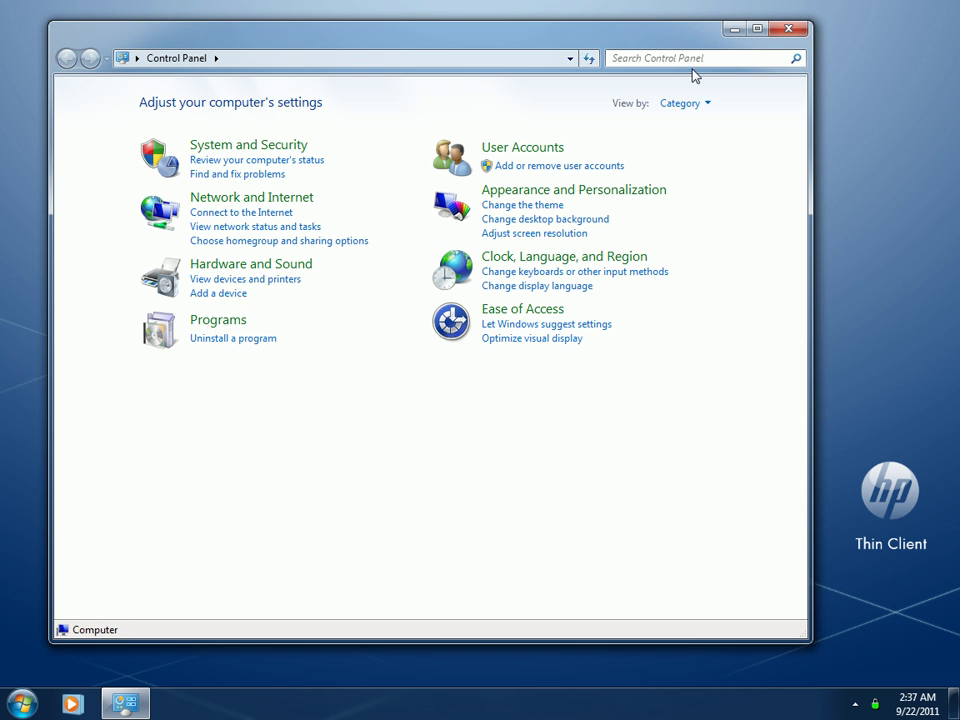
{"action": "left_click_drag", "start_coordinate": [634, 47], "coordinate": [654, 52]}
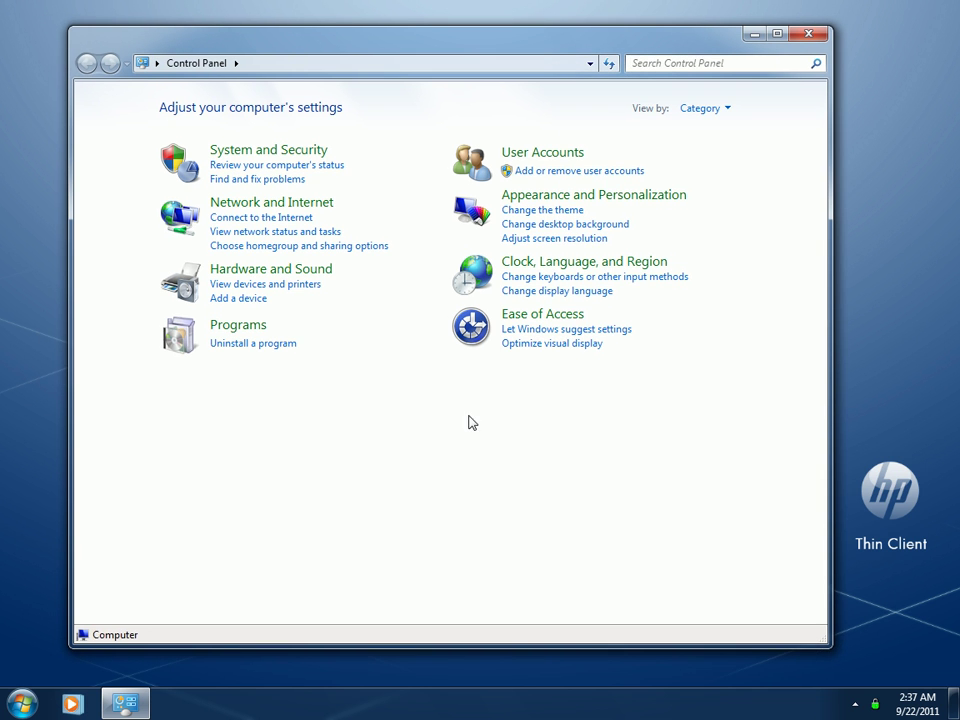
Step: Open your own account's settings in User Accounts and cancel the User Account Control settings
{"action": "left_click", "coordinate": [522, 157]}
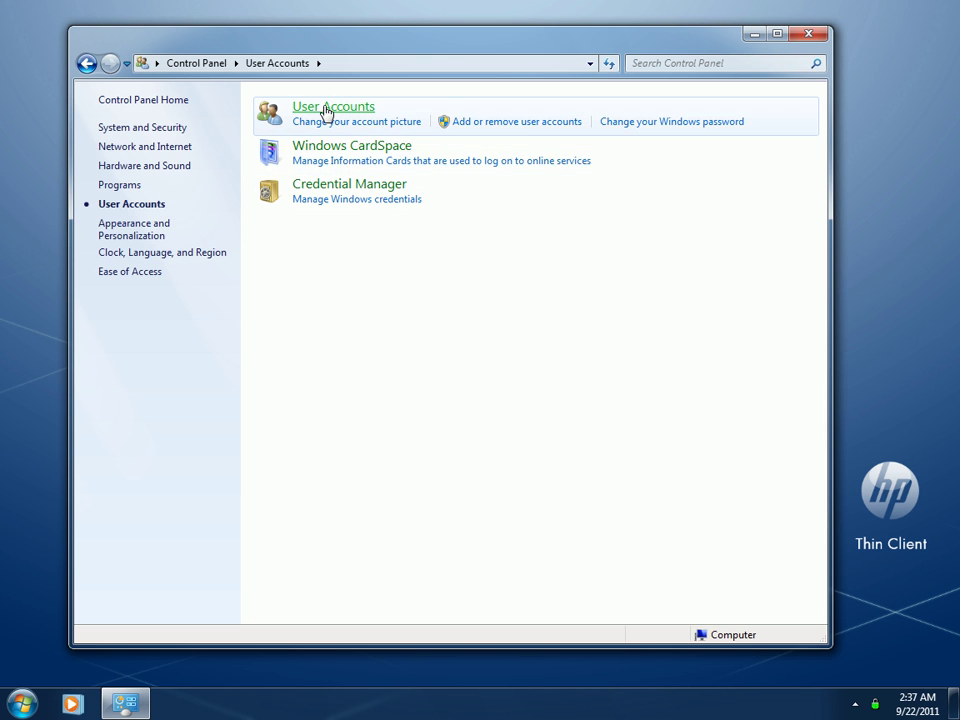
{"action": "left_click", "coordinate": [331, 107]}
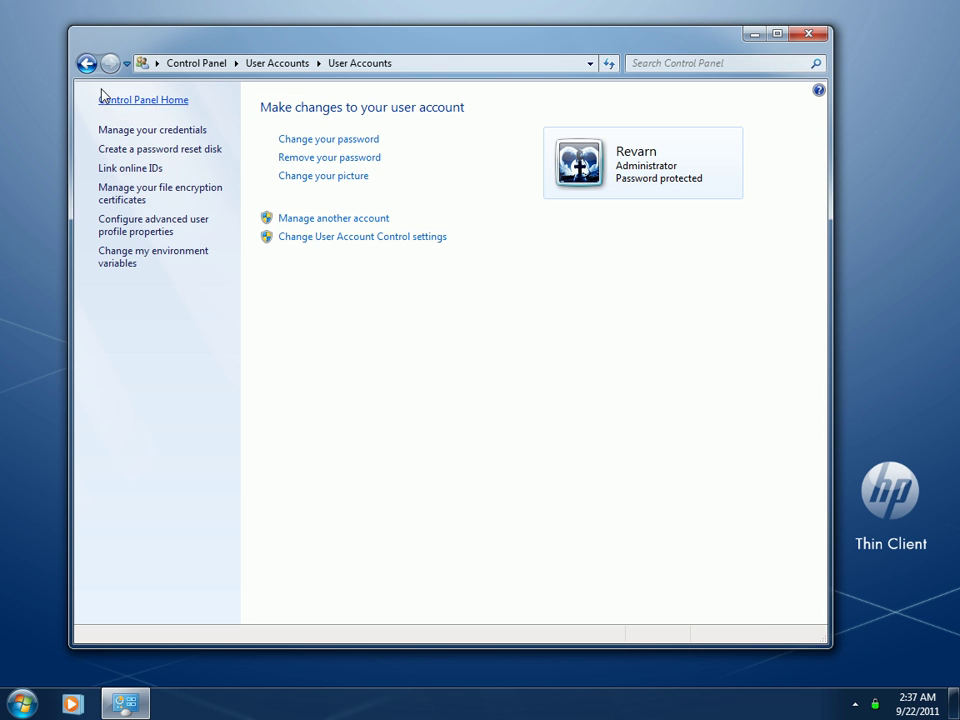
{"action": "key", "text": "alt+Left"}
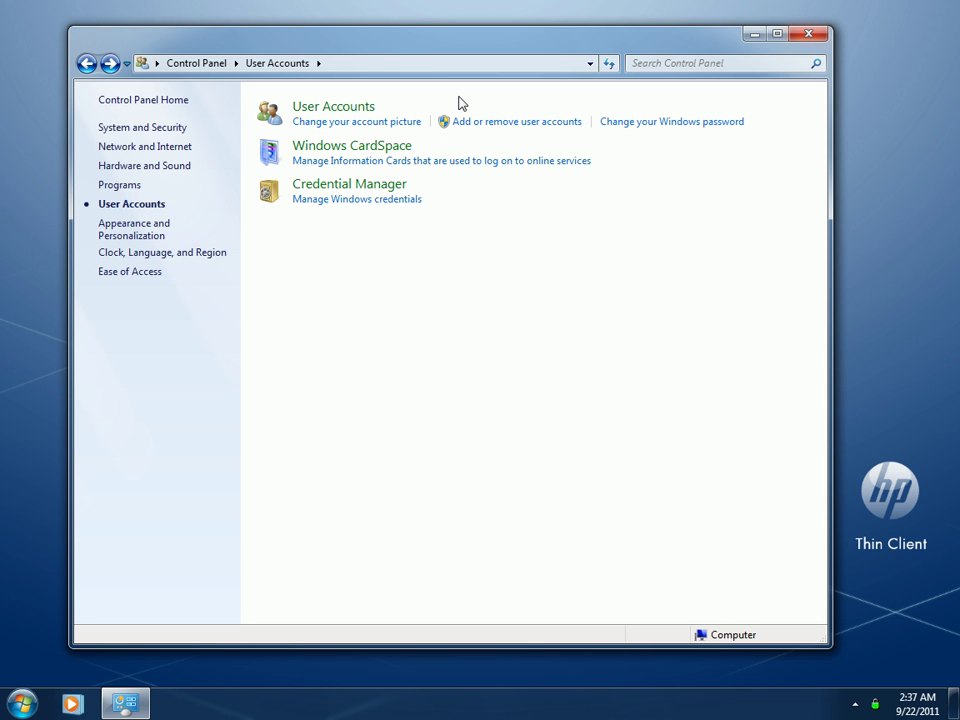
{"action": "left_click", "coordinate": [364, 114]}
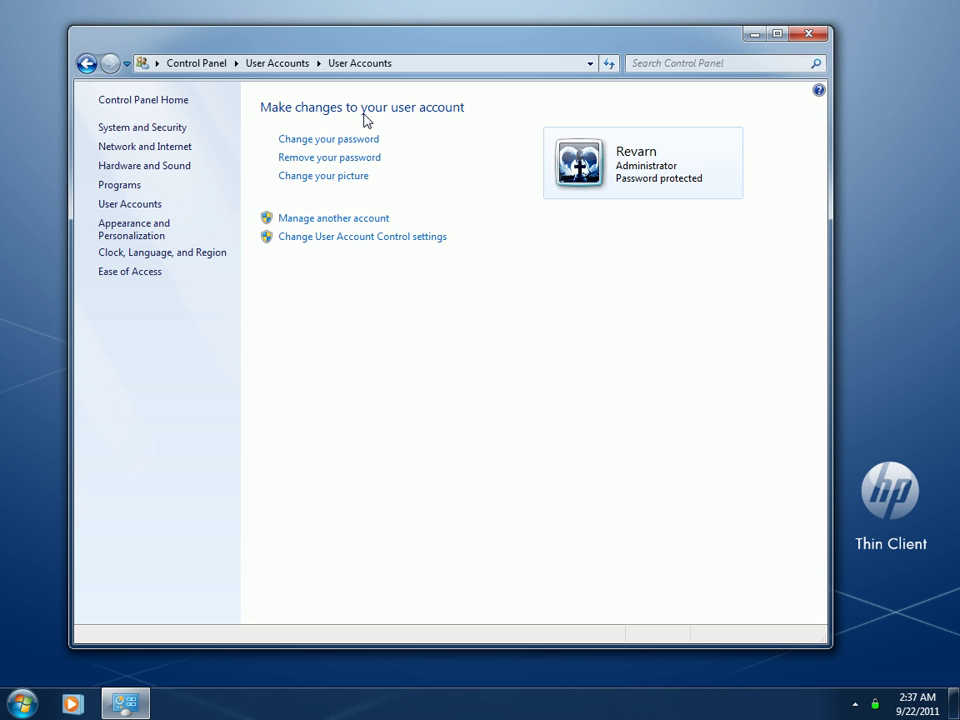
{"action": "left_click", "coordinate": [344, 239]}
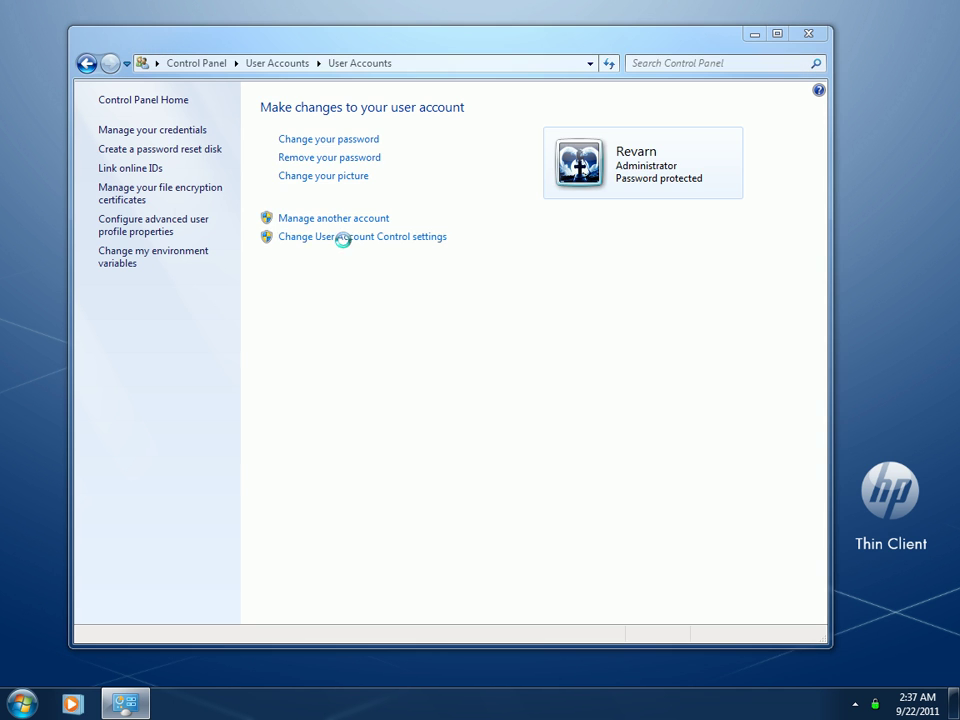
{"action": "left_click", "coordinate": [661, 530]}
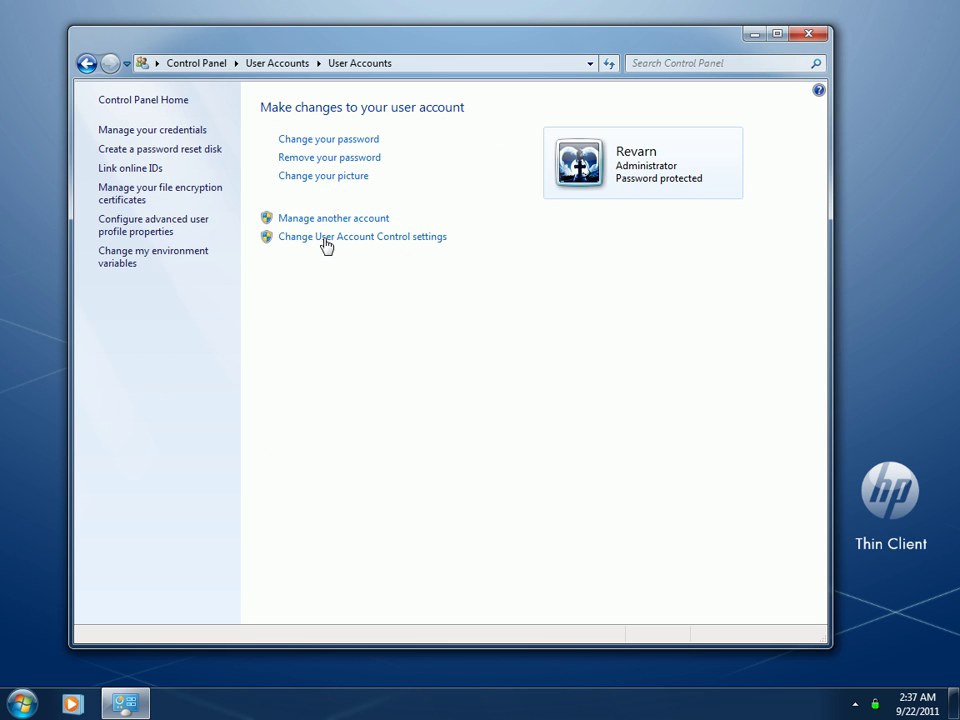
Step: Manage another account and open the Change an Account page for the User account
{"action": "left_click", "coordinate": [330, 219]}
{"action": "left_click", "coordinate": [540, 190]}
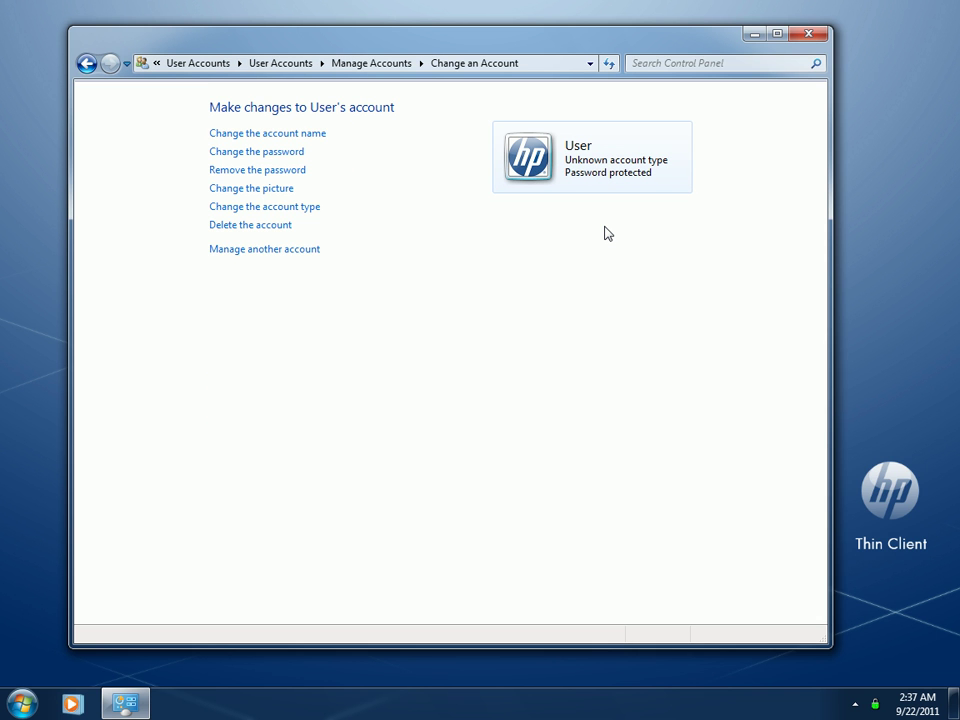
{"action": "left_click_drag", "start_coordinate": [596, 41], "coordinate": [610, 62]}
{"action": "right_click", "coordinate": [372, 3]}
{"action": "left_click", "coordinate": [442, 50]}
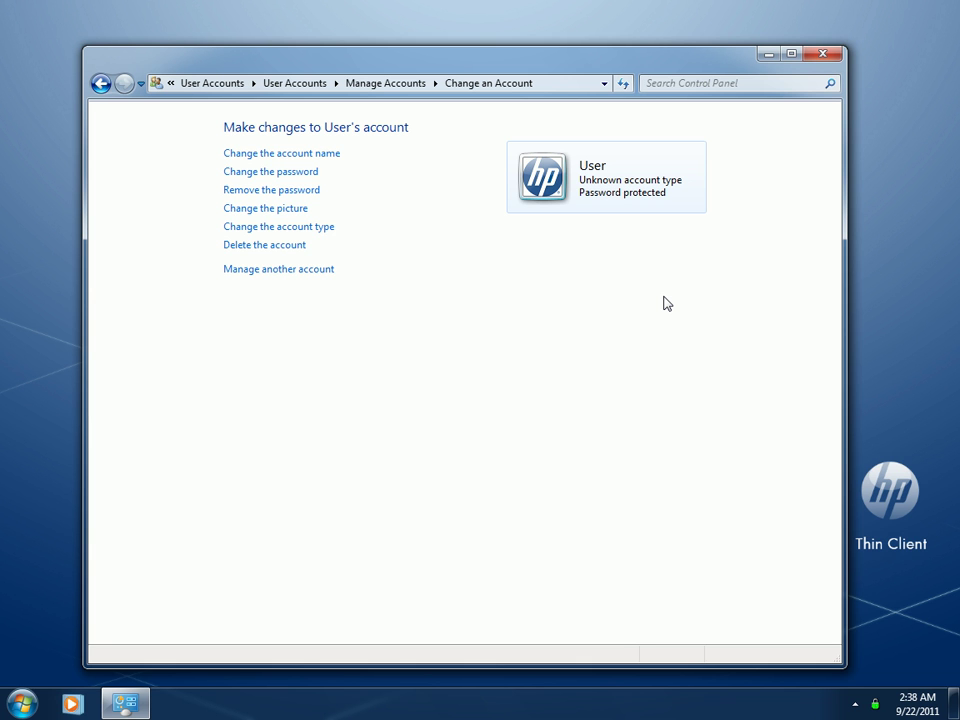
Step: Browse the Hewlett-Packard folder in All Programs without launching anything
{"action": "left_click", "coordinate": [22, 703]}
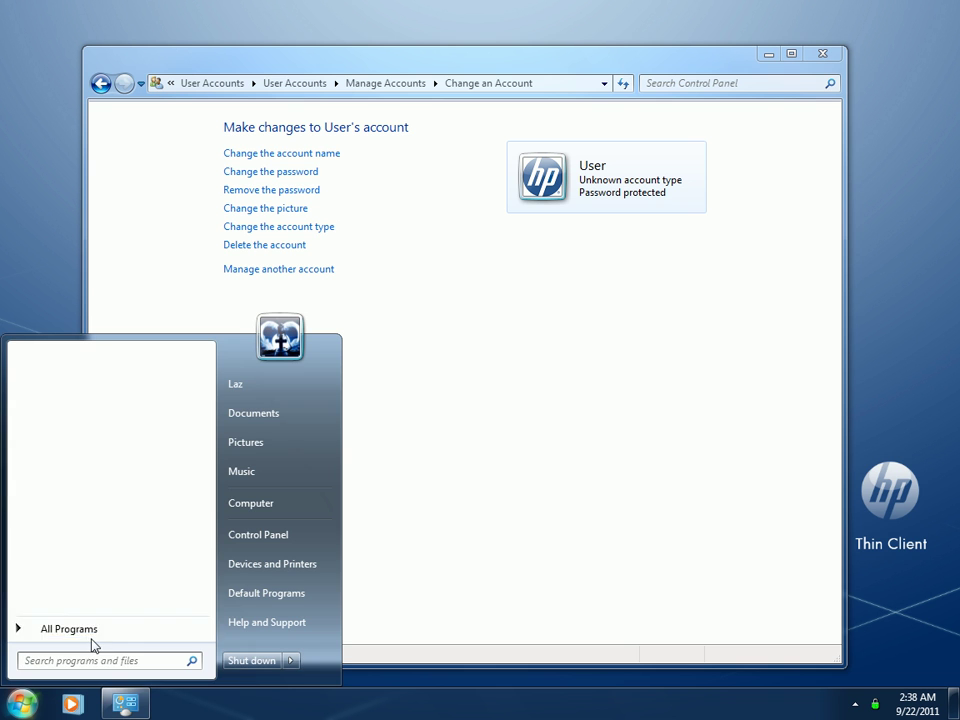
{"action": "left_click", "coordinate": [92, 641]}
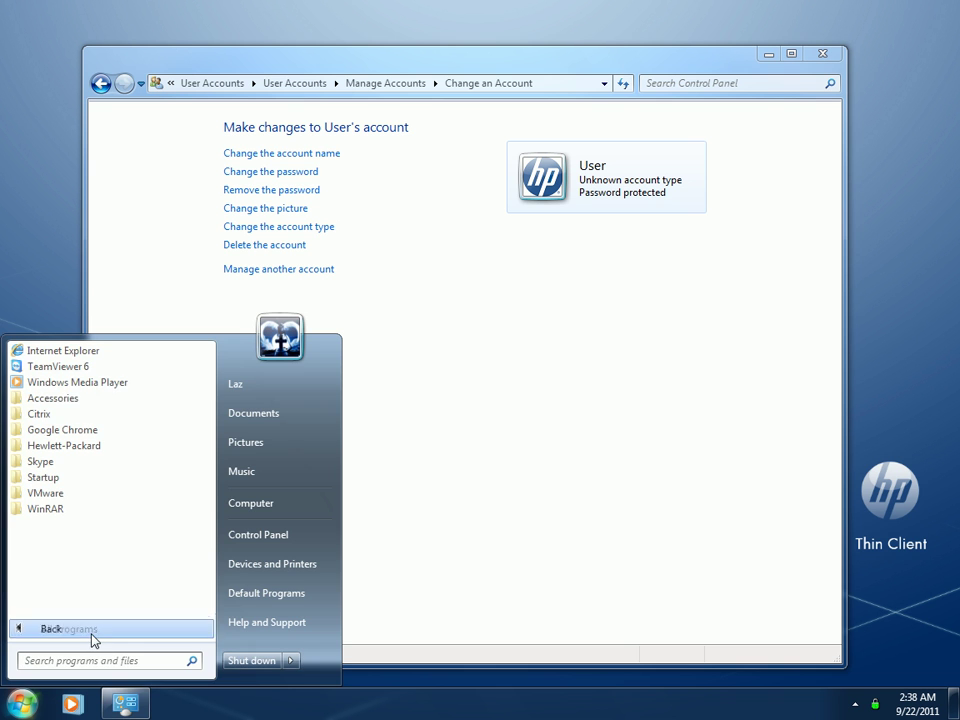
{"action": "left_click", "coordinate": [110, 452]}
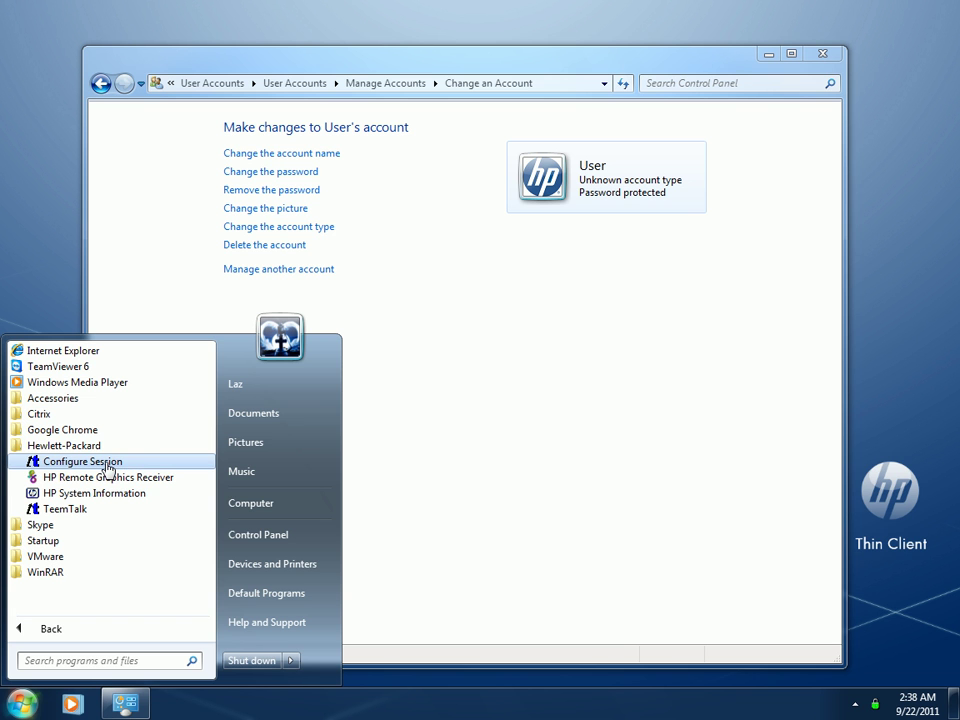
{"action": "left_click", "coordinate": [426, 424]}
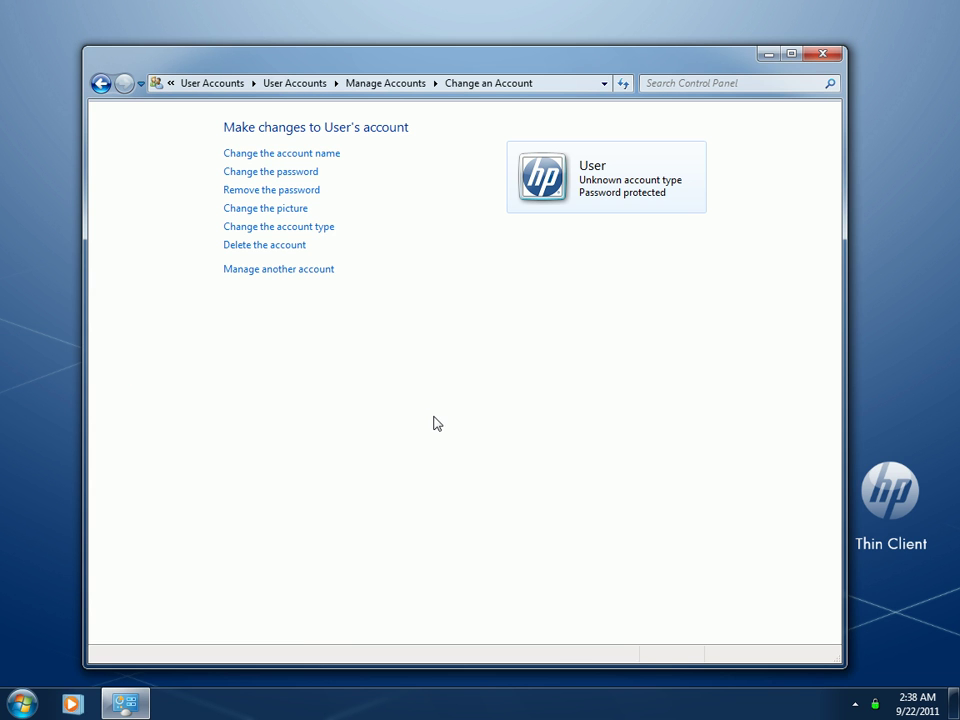
Step: Close the Change an Account window and delete the New Bitmap Image file from the desktop
{"action": "left_click", "coordinate": [824, 55]}
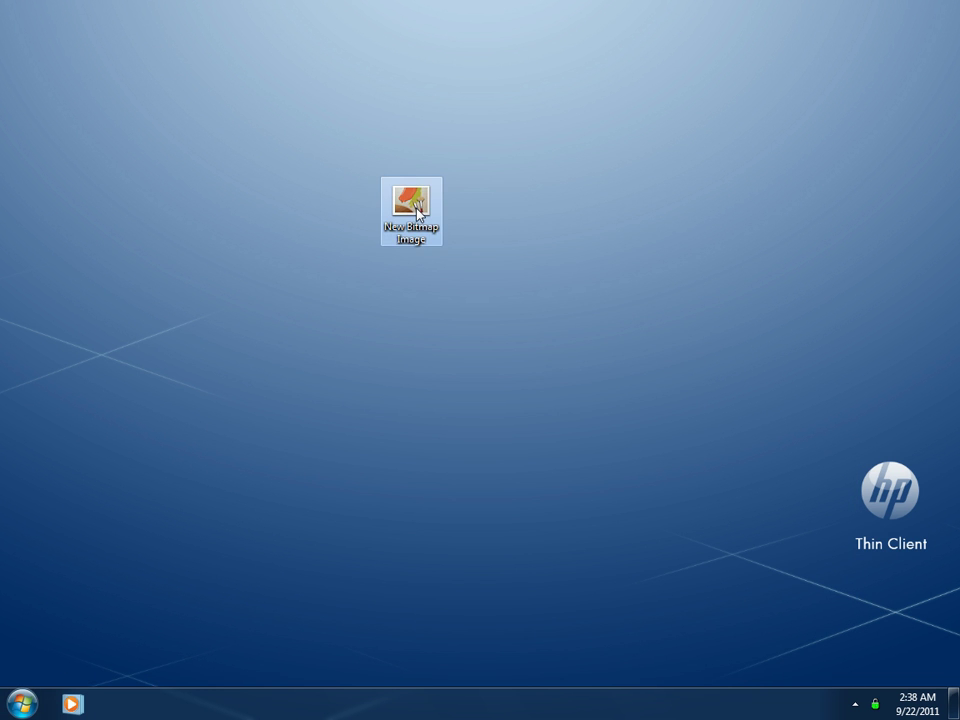
{"action": "left_click", "coordinate": [417, 212]}
{"action": "key", "text": "Delete"}
{"action": "key", "text": "Return"}
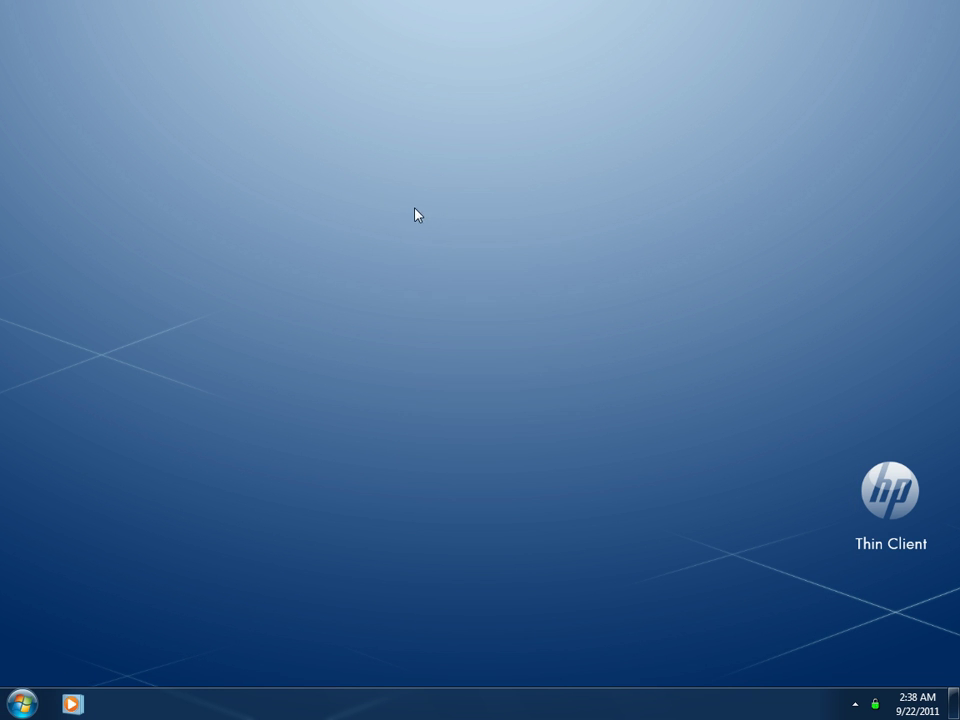
Step: Refresh the desktop to confirm the bitmap file is gone
{"action": "right_click", "coordinate": [417, 212]}
{"action": "left_click", "coordinate": [452, 266]}
{"action": "key", "text": "super"}
{"action": "key", "text": "super"}
{"action": "right_click", "coordinate": [498, 472]}
{"action": "left_click", "coordinate": [533, 514]}
{"action": "key", "text": "super"}
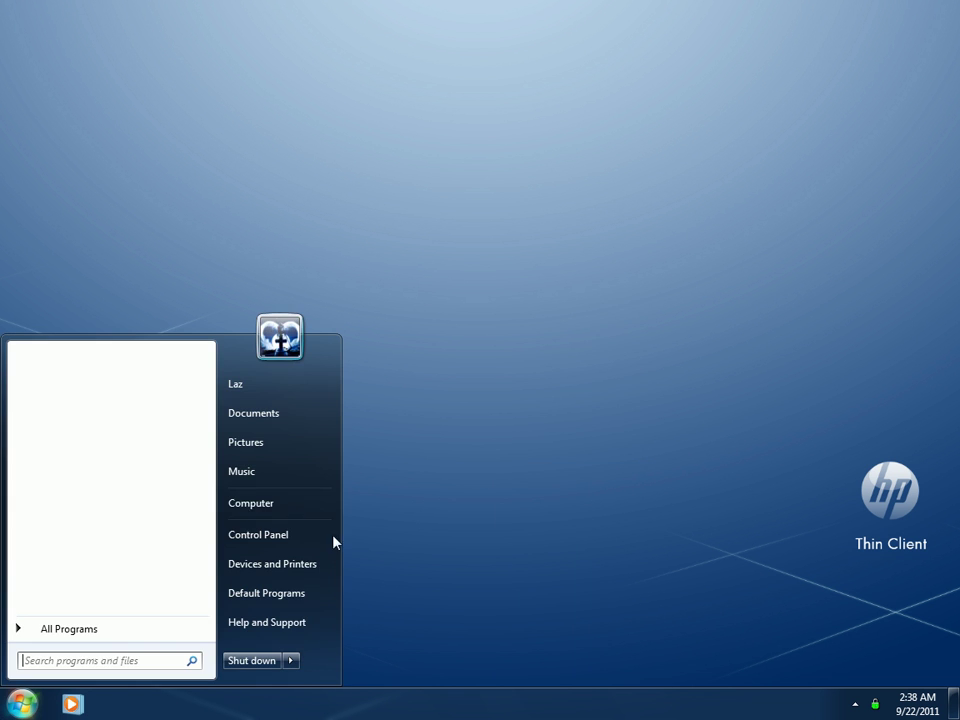
Step: Review the t5740e's System properties page, resizing and moving the window, then close it
{"action": "right_click", "coordinate": [286, 503]}
{"action": "left_click", "coordinate": [377, 639]}
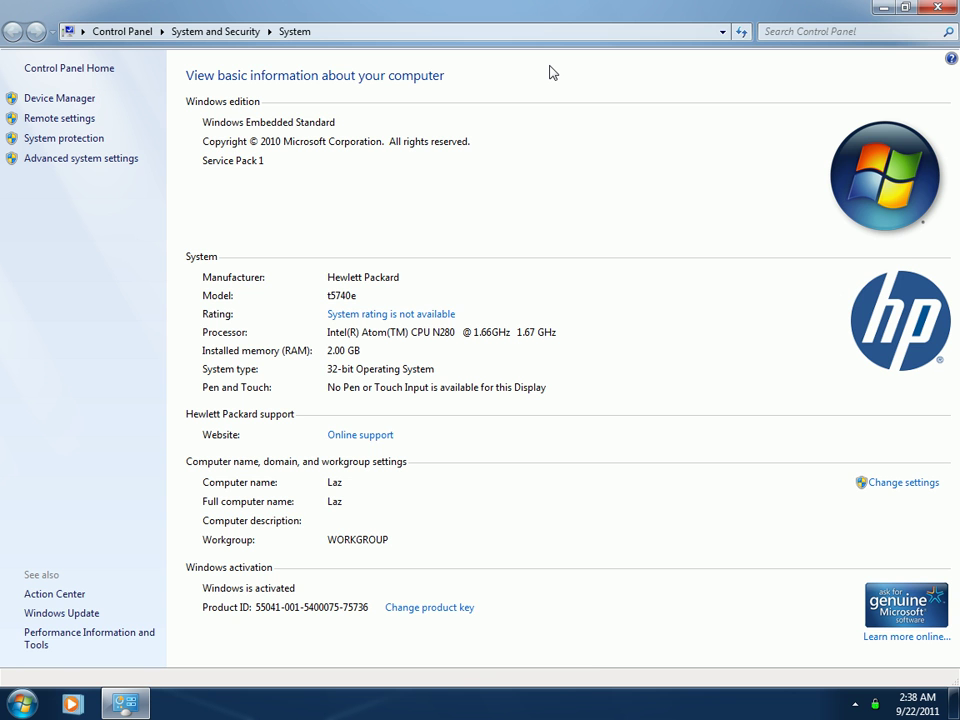
{"action": "double_click", "coordinate": [555, 13]}
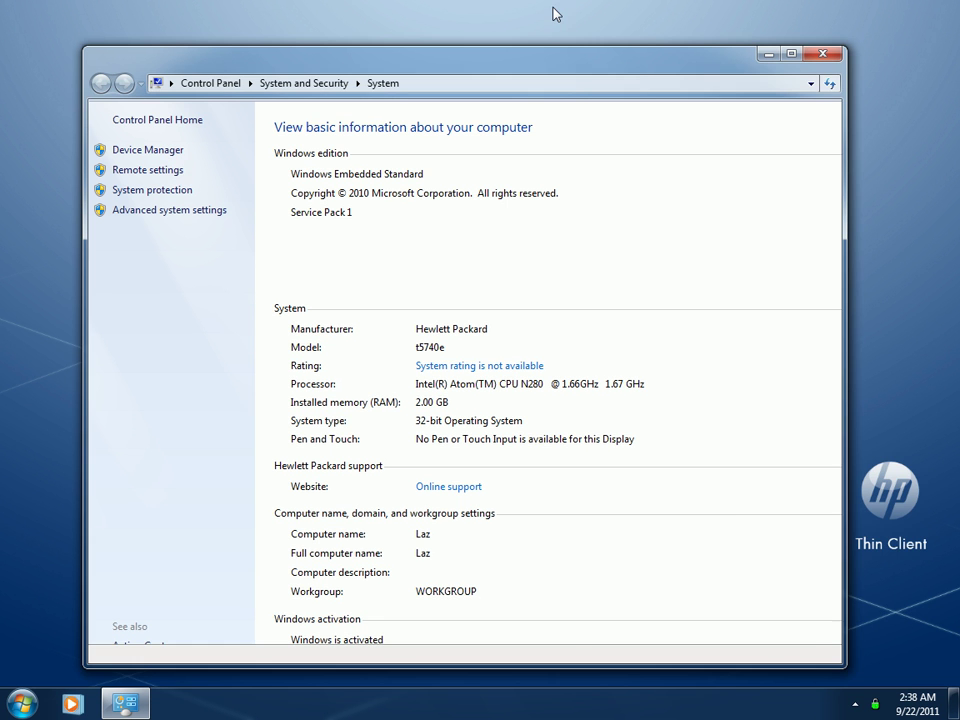
{"action": "left_click_drag", "start_coordinate": [579, 78], "coordinate": [637, 70]}
{"action": "double_click", "coordinate": [637, 66]}
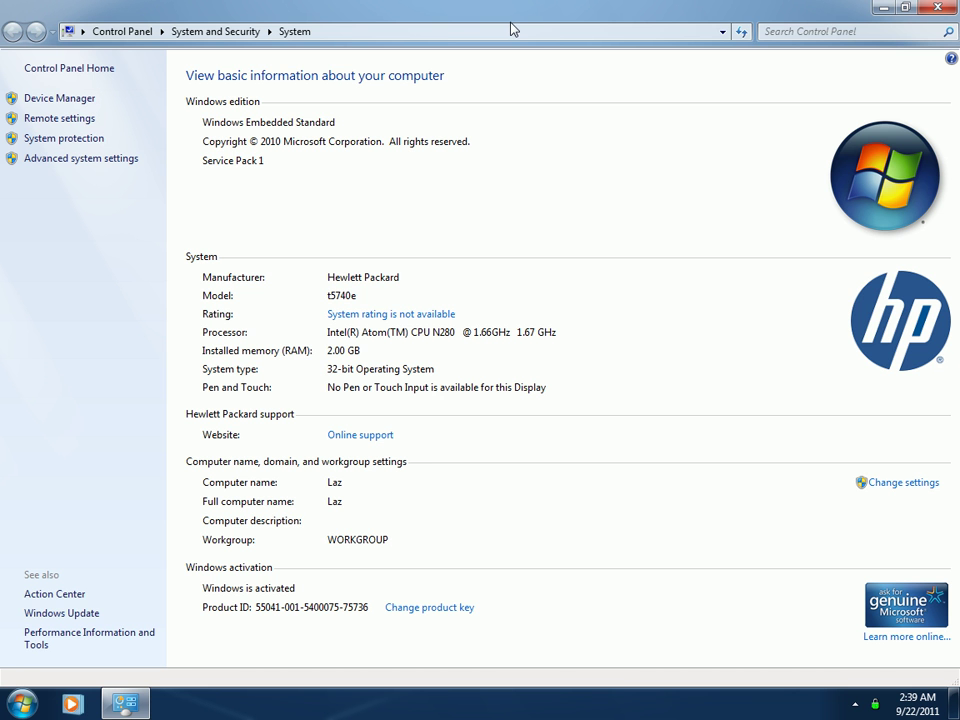
{"action": "double_click", "coordinate": [455, 8]}
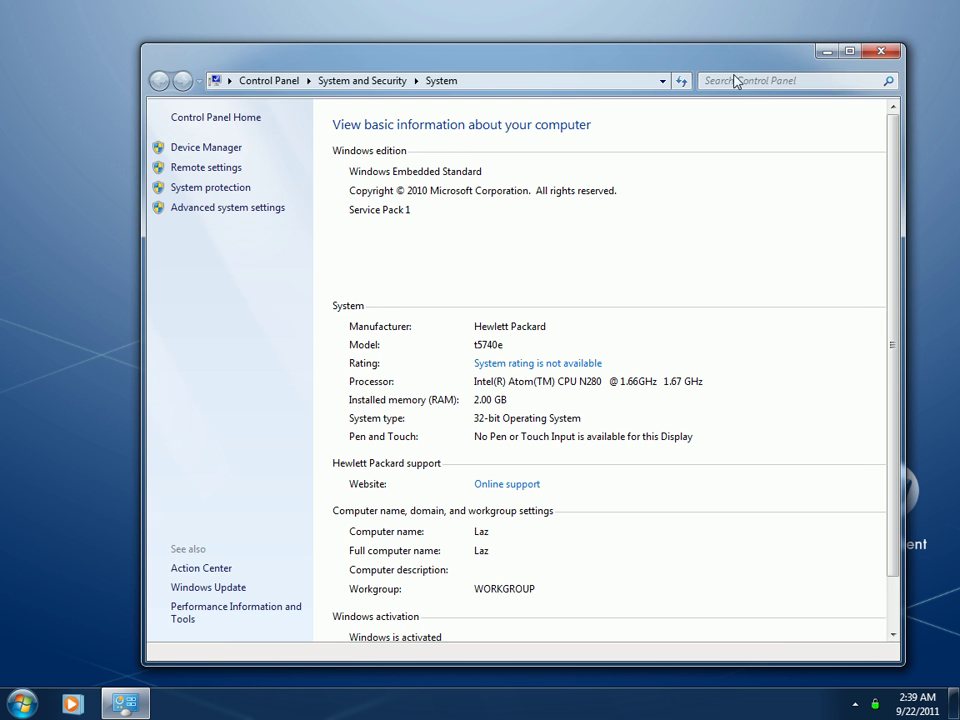
{"action": "left_click", "coordinate": [878, 43]}
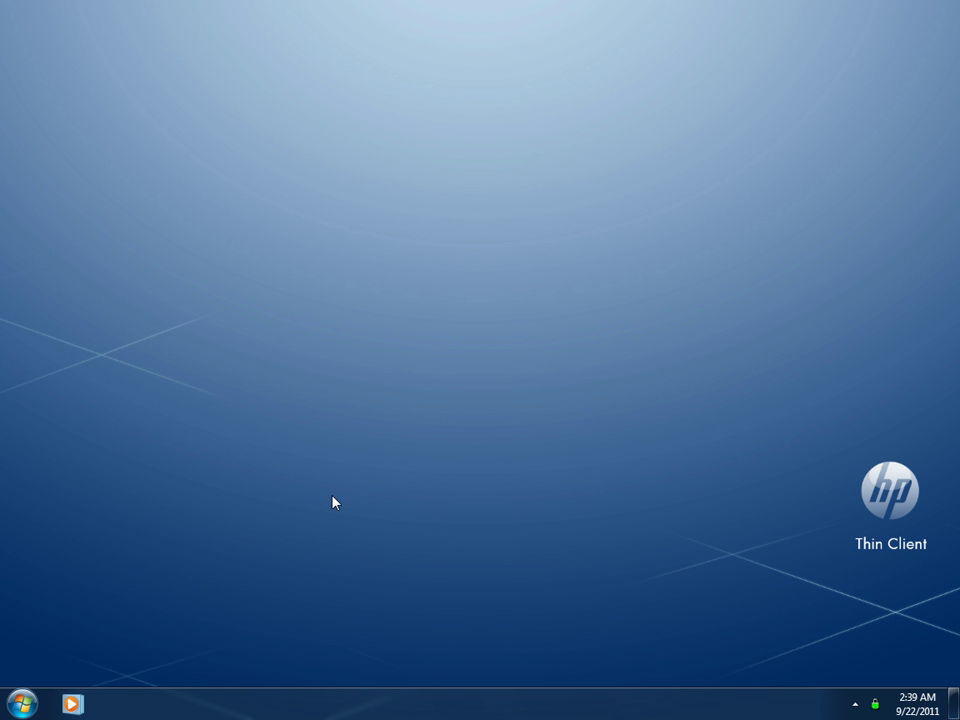
Step: Launch Windows Media Player, switch to Now Playing, move the window, then close it
{"action": "right_click", "coordinate": [466, 260]}
{"action": "left_click", "coordinate": [519, 308]}
{"action": "left_click", "coordinate": [71, 704]}
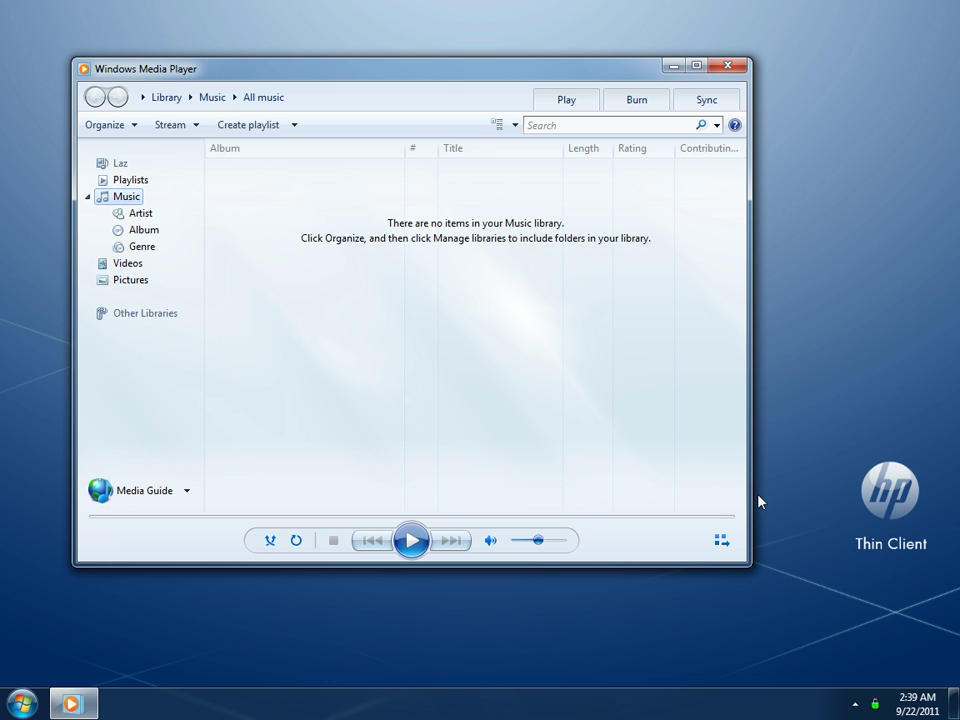
{"action": "left_click", "coordinate": [720, 540]}
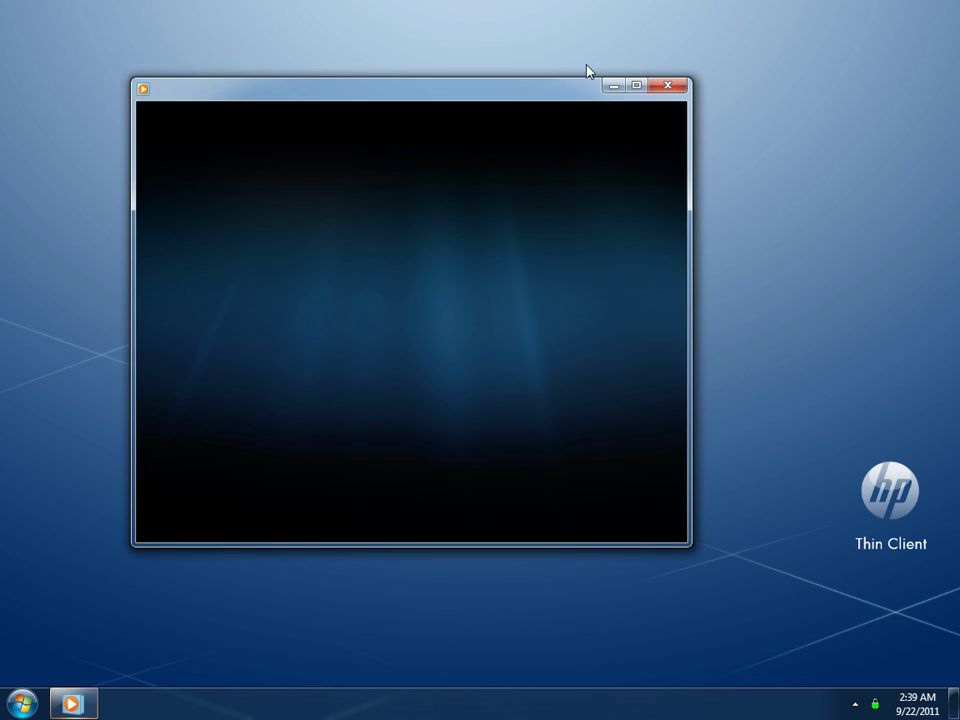
{"action": "mouse_move", "coordinate": [551, 101]}
{"action": "left_mouse_down"}
{"action": "mouse_move", "coordinate": [656, 103]}
{"action": "mouse_move", "coordinate": [615, 133]}
{"action": "left_mouse_up"}
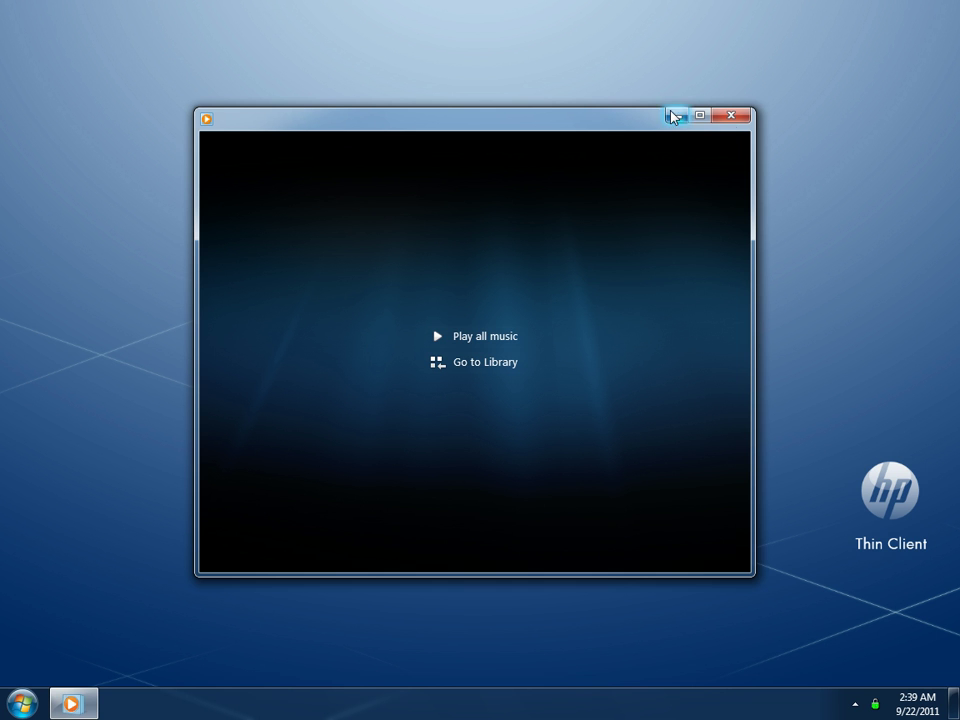
{"action": "left_click", "coordinate": [736, 117]}
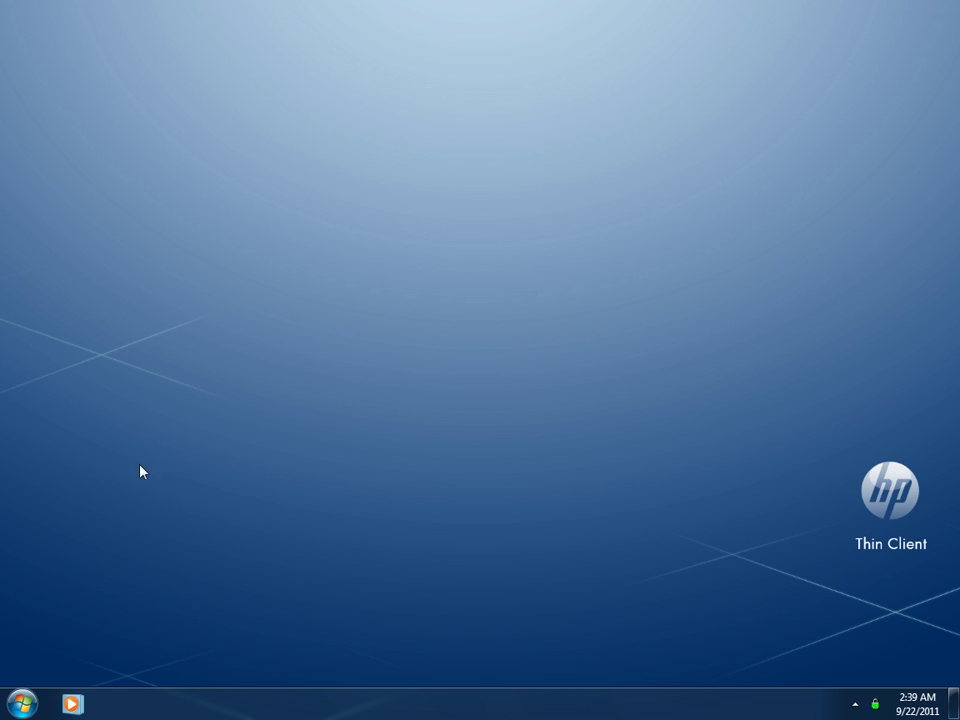
Step: Open Computer's Properties to show the System page for the HP t5740e
{"action": "key", "text": "super"}
{"action": "right_click", "coordinate": [272, 513]}
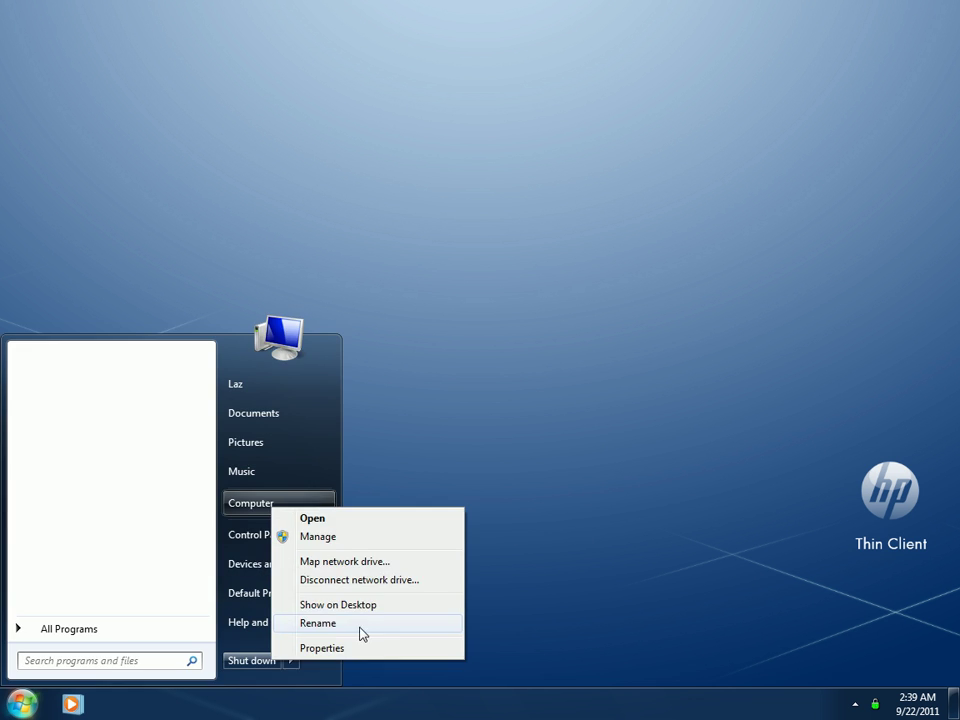
{"action": "left_click", "coordinate": [362, 651]}
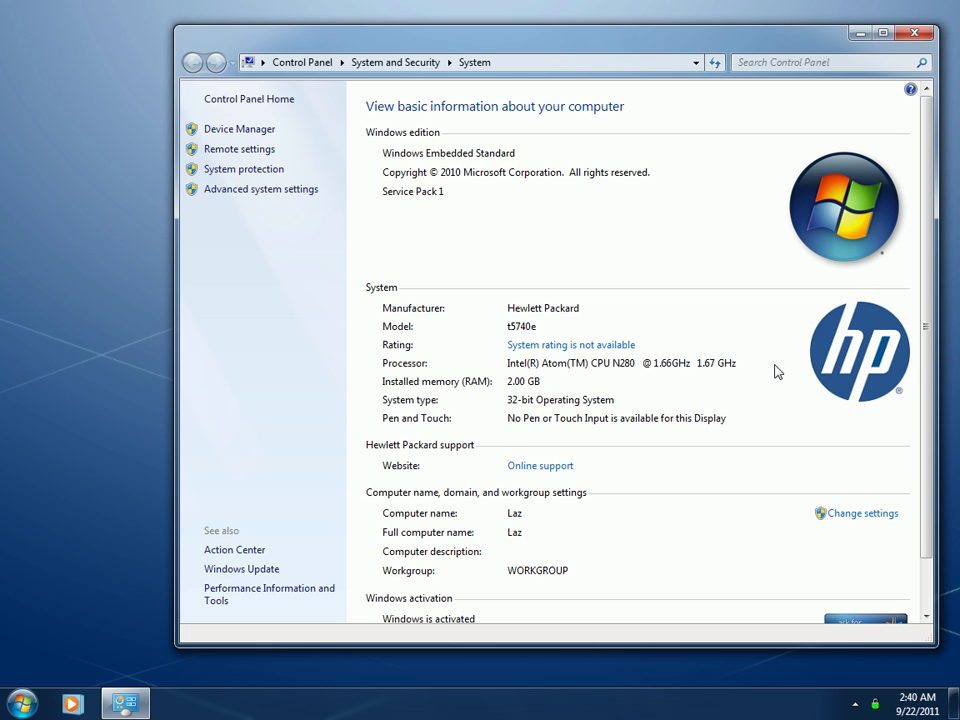
{"action": "scroll", "coordinate": [648, 422], "scroll_direction": "down", "scroll_amount": 1}
{"action": "scroll", "coordinate": [648, 422], "scroll_direction": "up", "scroll_amount": 1}
Step: Refresh the desktop twice and nudge the System window slightly right
{"action": "right_click", "coordinate": [122, 285]}
{"action": "left_click", "coordinate": [152, 317]}
{"action": "left_click_drag", "start_coordinate": [377, 50], "coordinate": [392, 48]}
{"action": "right_click", "coordinate": [150, 189]}
{"action": "left_click", "coordinate": [182, 231]}
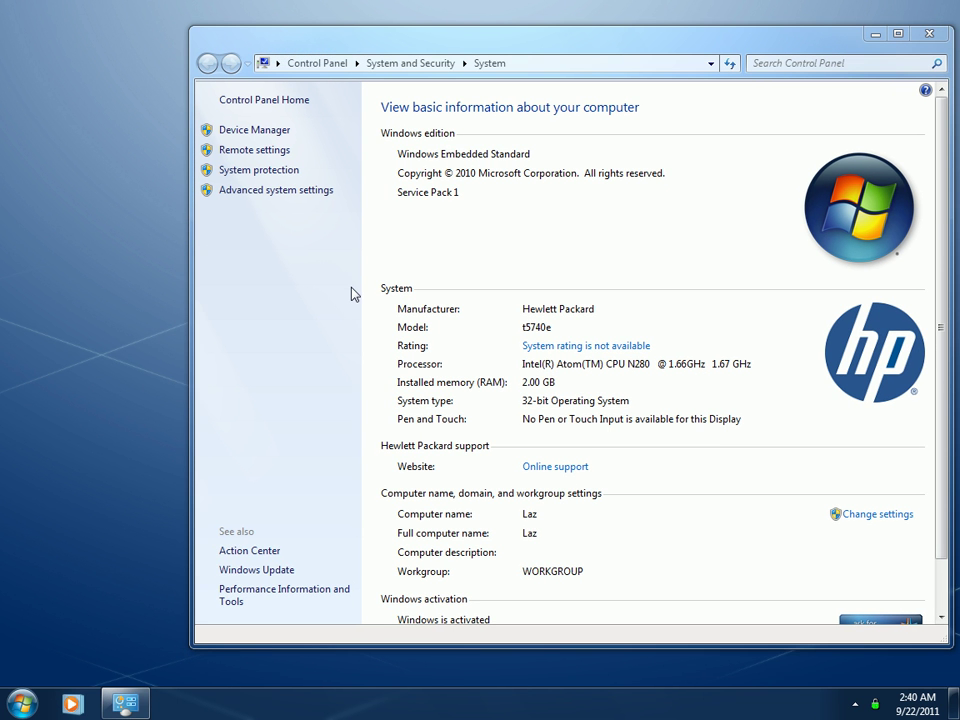
Step: Open MOIPENDRIVE (F:) from Computer and launch the unetbootin-windows-555 installer
{"action": "key", "text": "super"}
{"action": "left_click", "coordinate": [275, 505]}
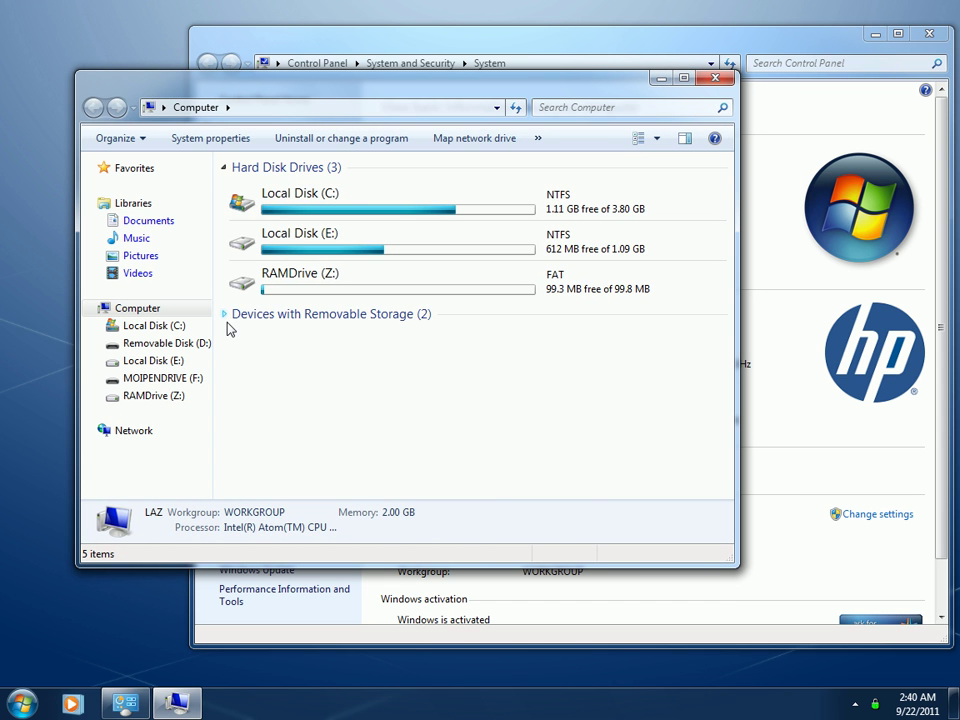
{"action": "double_click", "coordinate": [274, 396]}
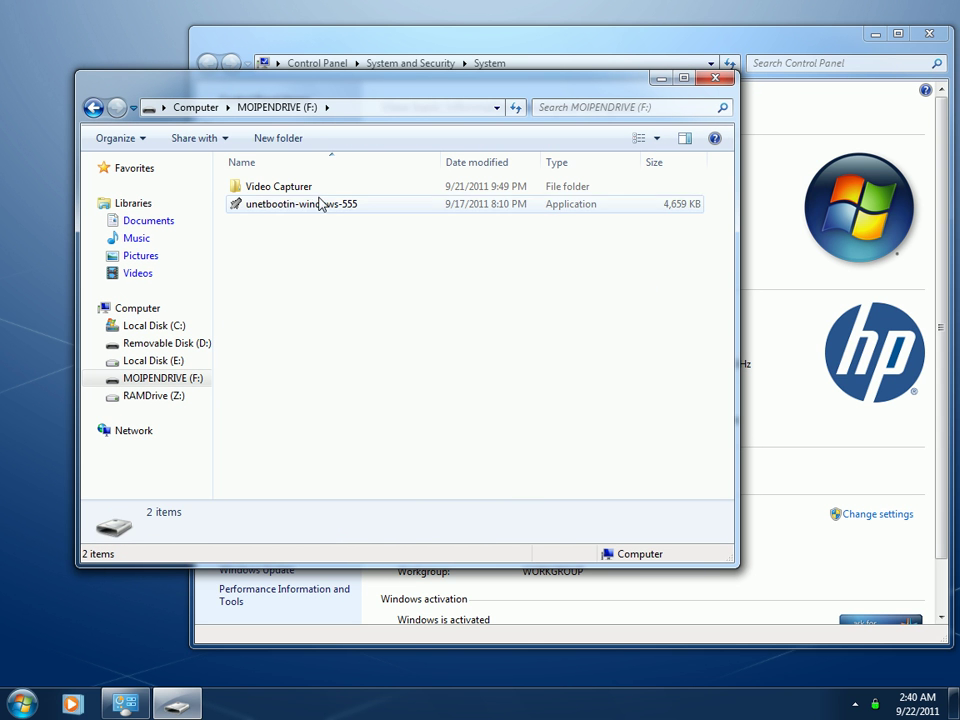
{"action": "left_click", "coordinate": [321, 205]}
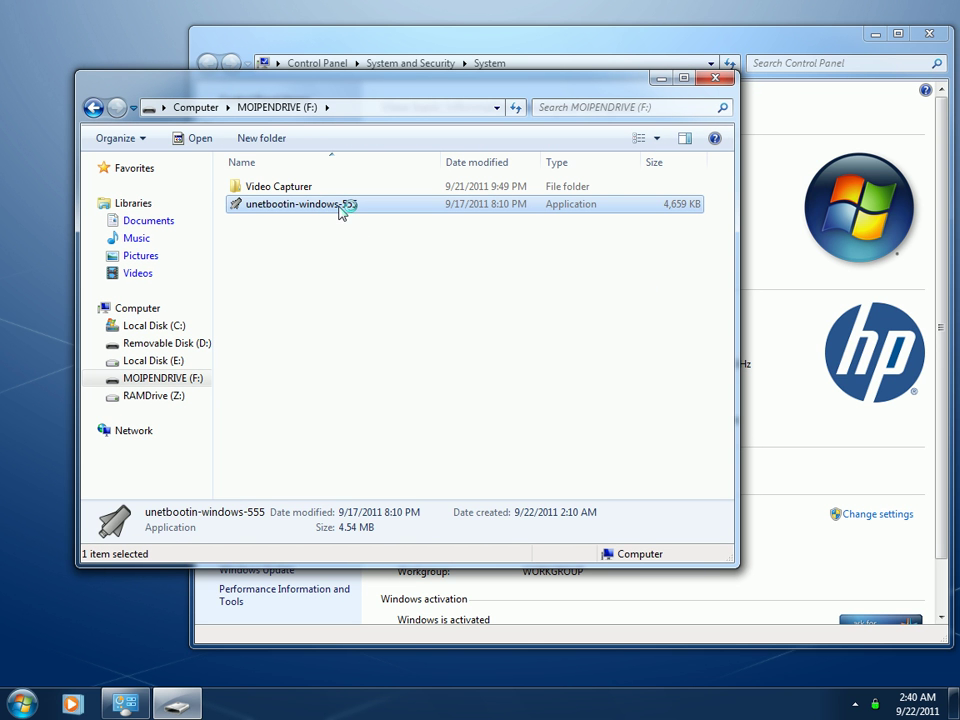
{"action": "left_click", "coordinate": [724, 80]}
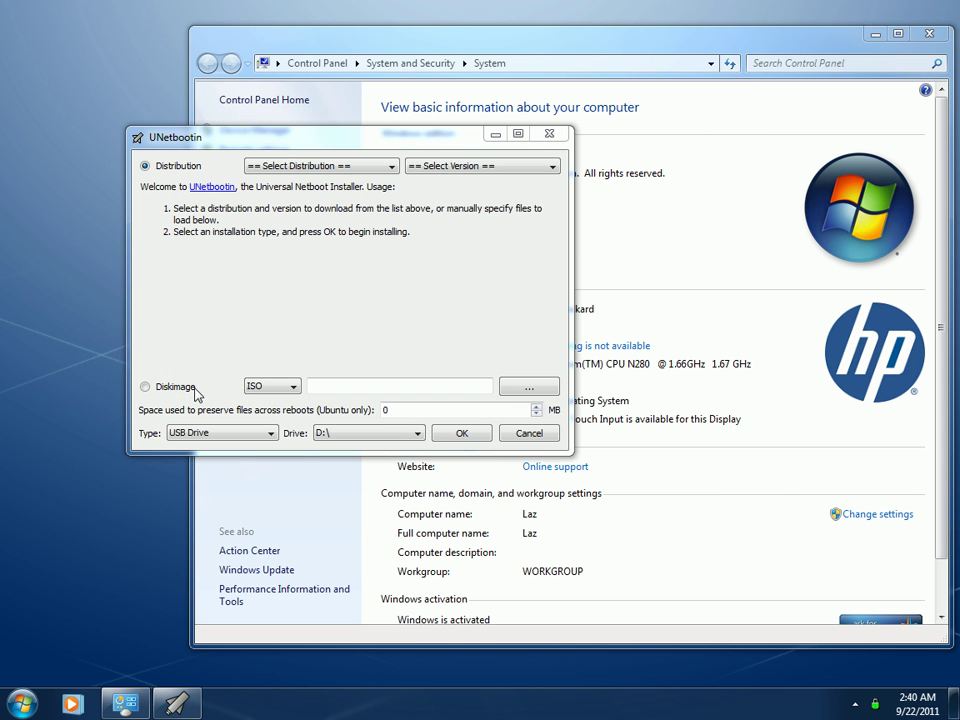
Step: Choose Diskimage as the UNetbootin source, cancel the file browser, and keep D:\ as the target drive
{"action": "left_click", "coordinate": [176, 390]}
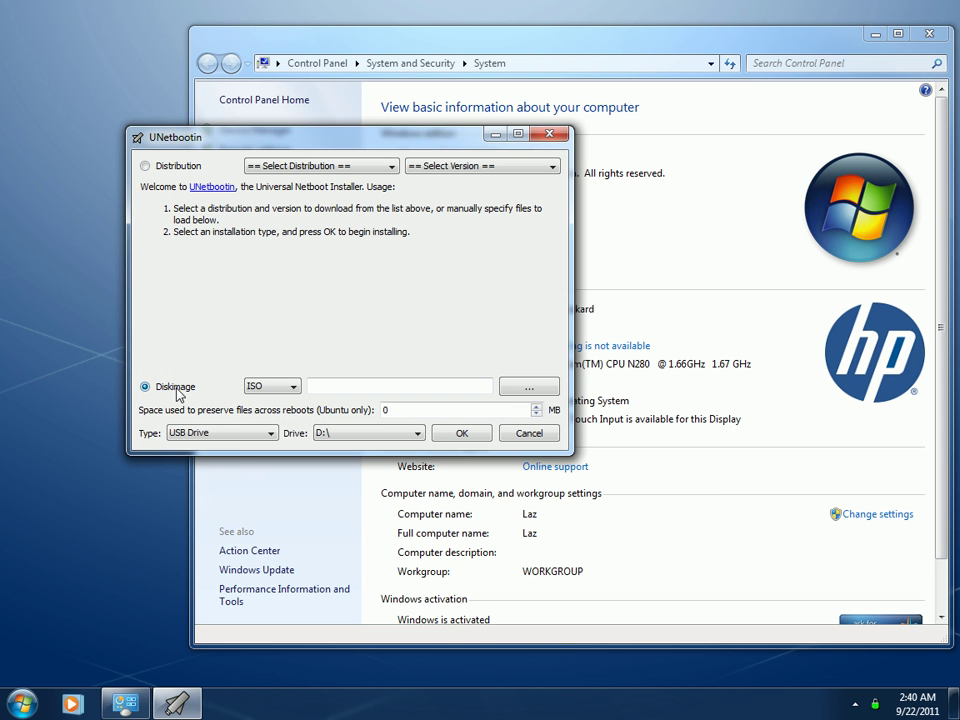
{"action": "left_click", "coordinate": [466, 391]}
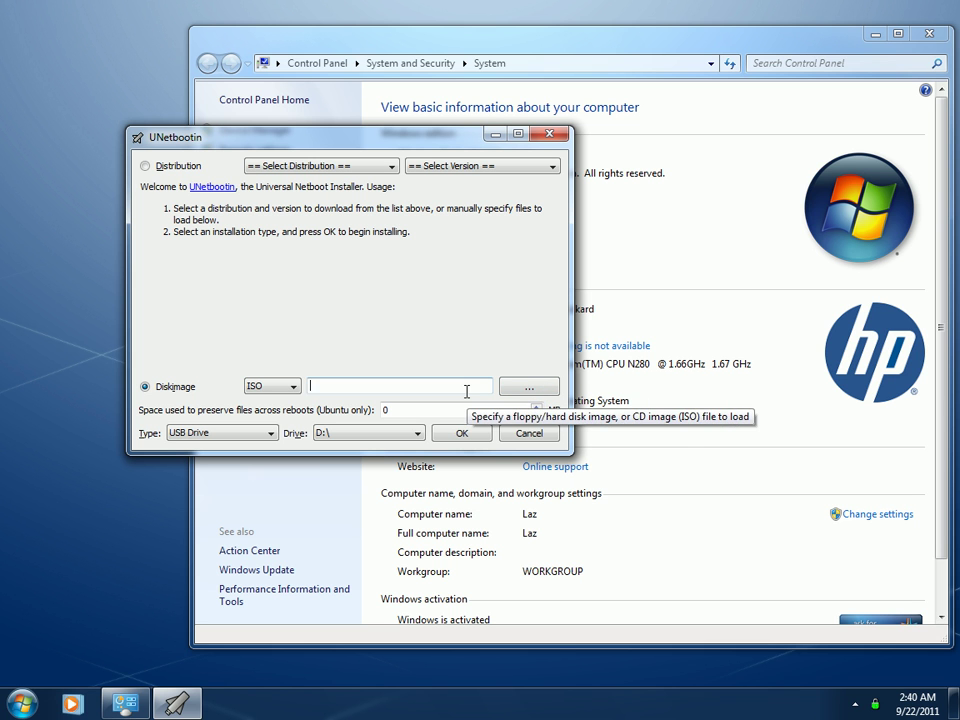
{"action": "left_click", "coordinate": [528, 386]}
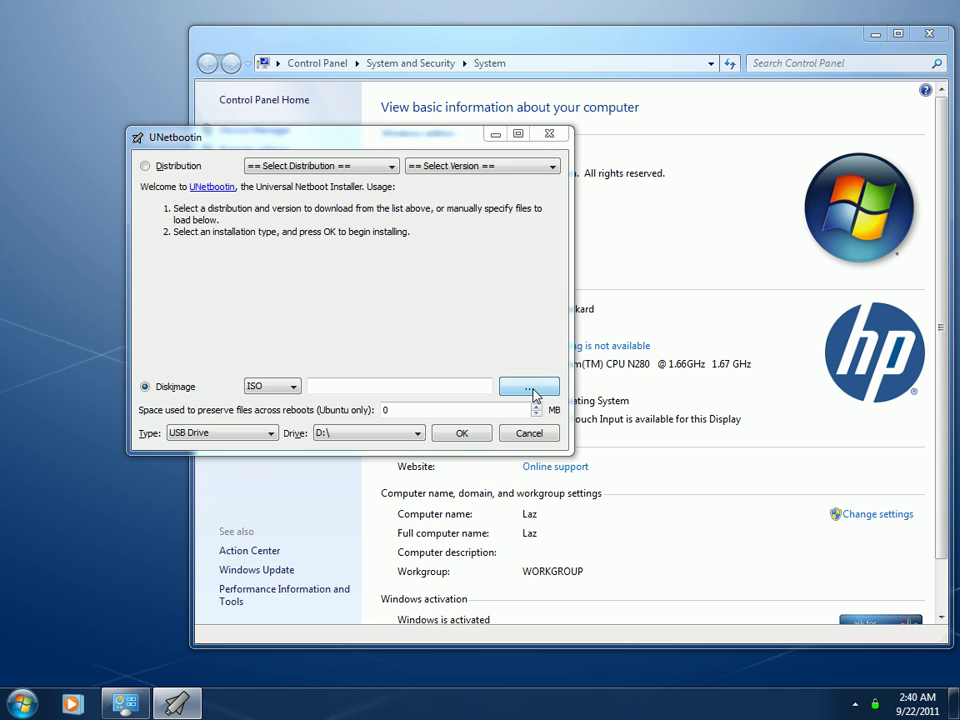
{"action": "left_click", "coordinate": [628, 161]}
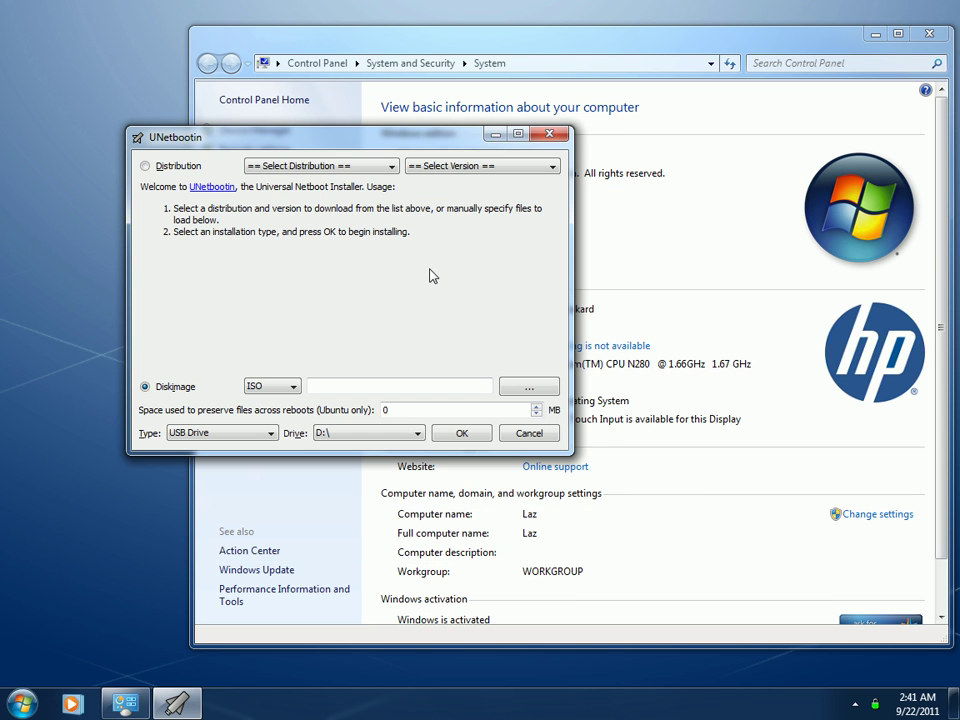
{"action": "left_click", "coordinate": [360, 434]}
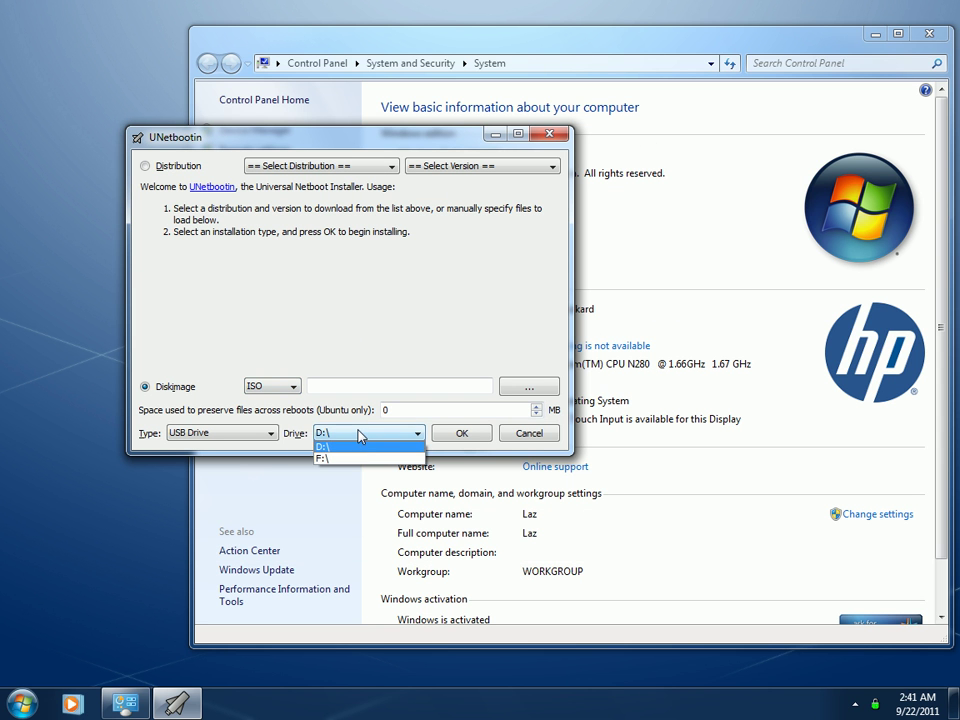
{"action": "left_click", "coordinate": [372, 446]}
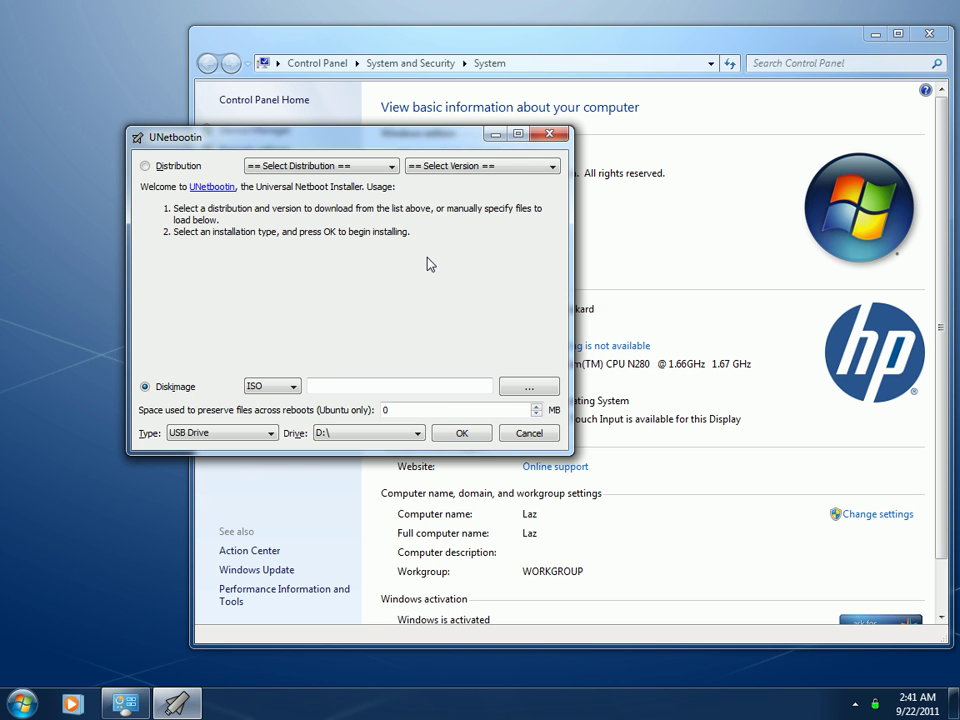
Step: Rearrange, resize and switch between the UNetbootin and System windows
{"action": "left_click_drag", "start_coordinate": [396, 145], "coordinate": [322, 160]}
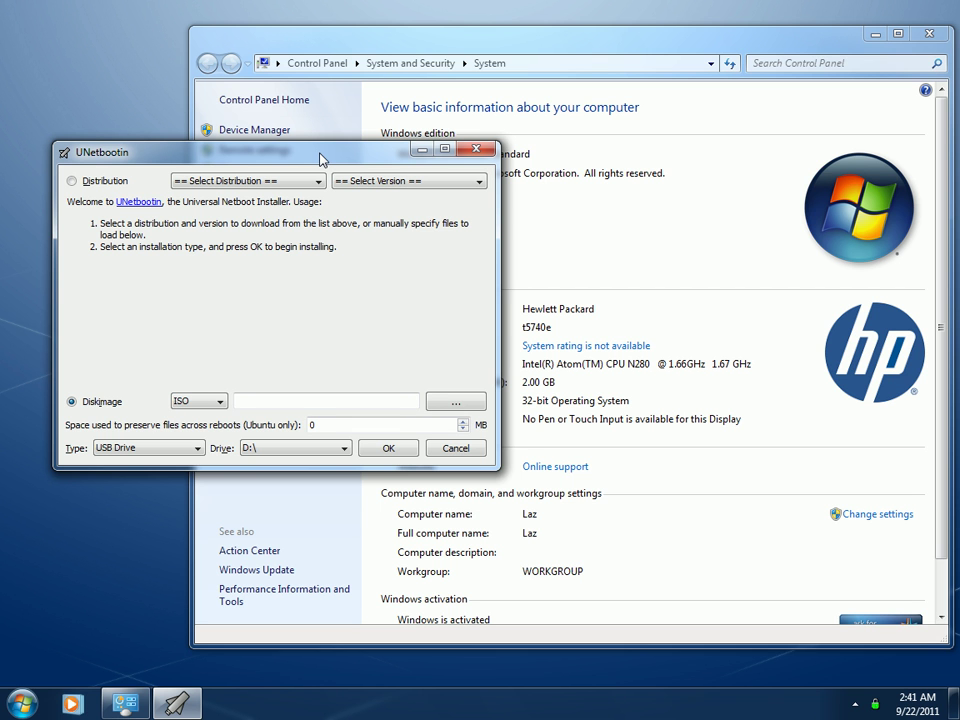
{"action": "left_click_drag", "start_coordinate": [320, 160], "coordinate": [308, 197]}
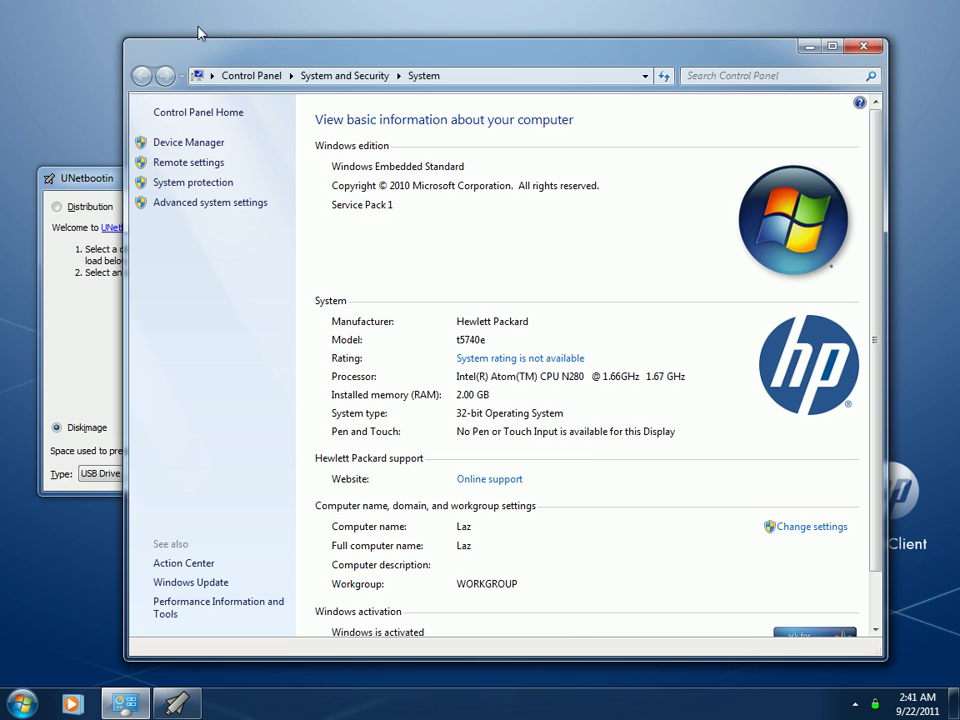
{"action": "left_click_drag", "start_coordinate": [120, 40], "coordinate": [266, 94]}
{"action": "left_click_drag", "start_coordinate": [351, 107], "coordinate": [405, 88]}
{"action": "left_click_drag", "start_coordinate": [253, 184], "coordinate": [245, 186]}
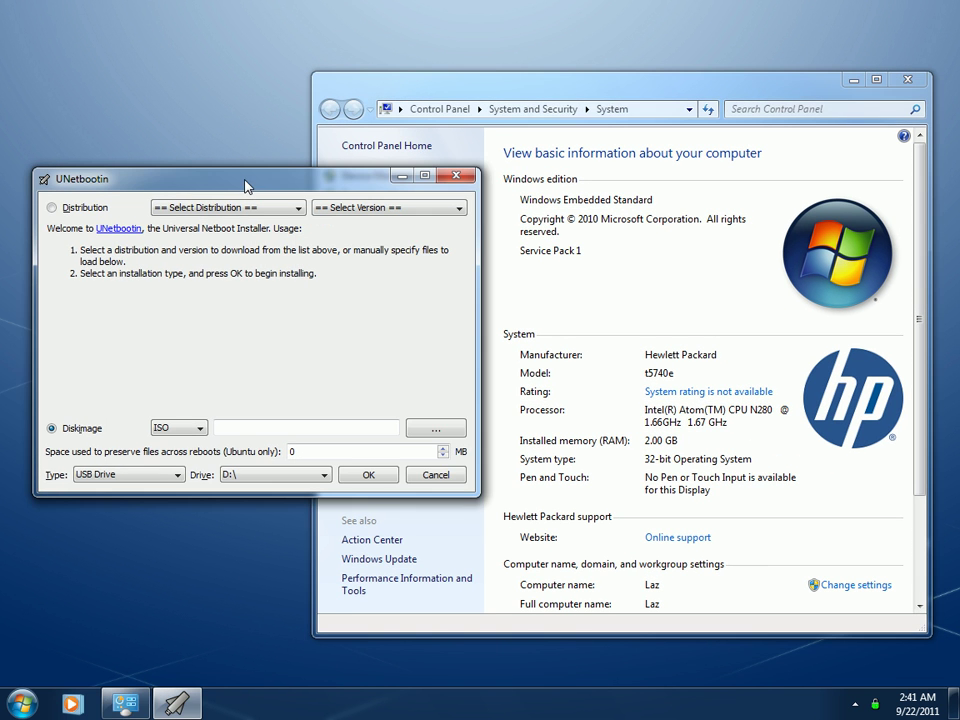
{"action": "left_click", "coordinate": [724, 280]}
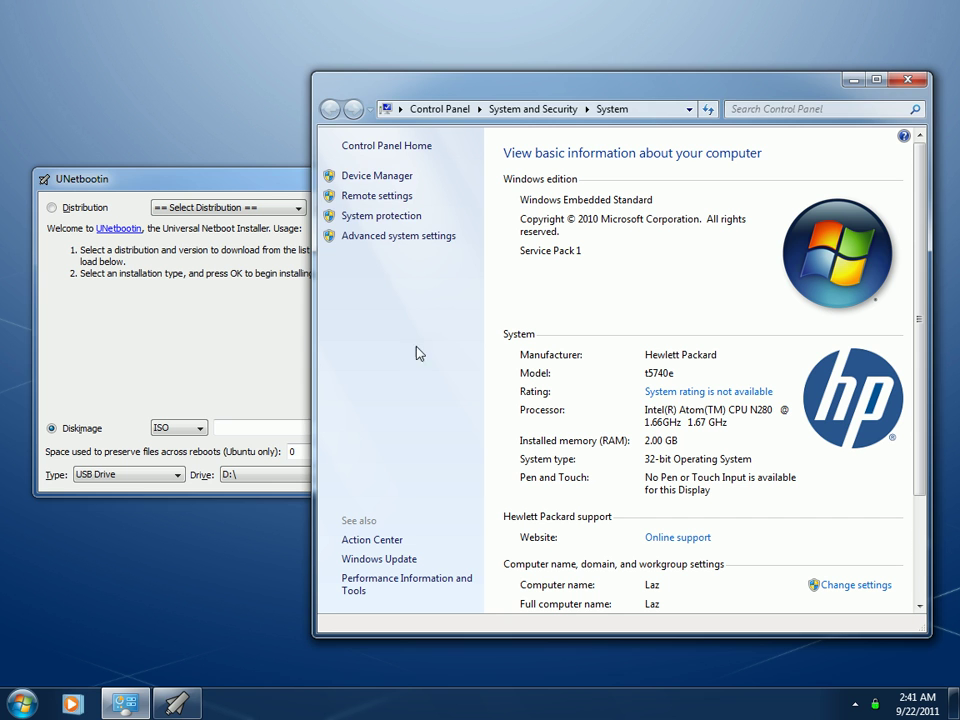
{"action": "left_click", "coordinate": [283, 357]}
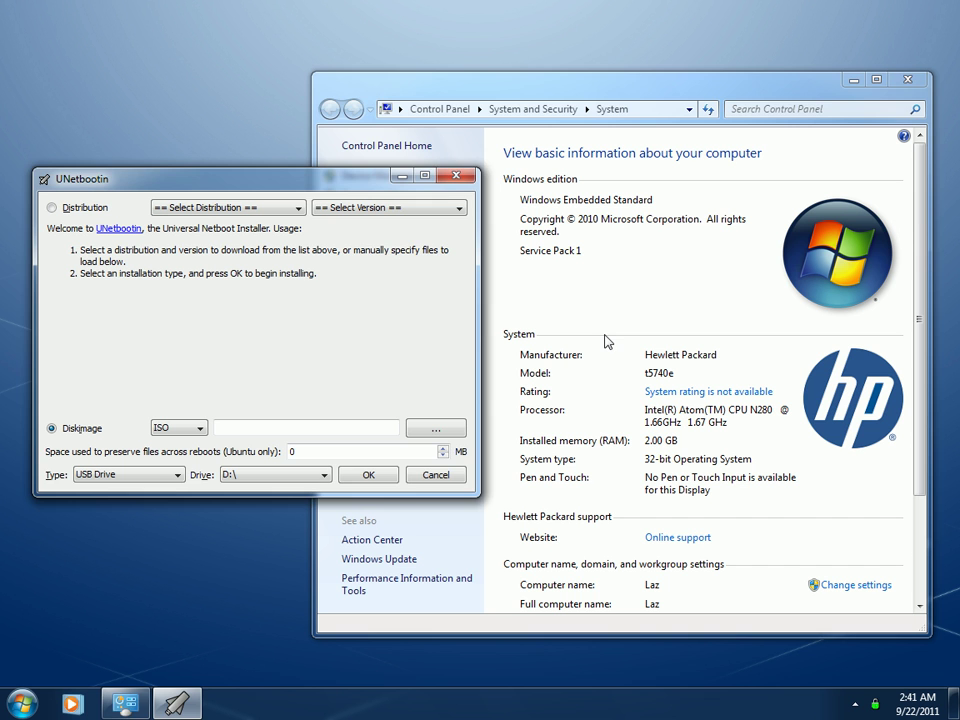
{"action": "left_click", "coordinate": [540, 350]}
{"action": "left_click", "coordinate": [279, 369]}
{"action": "left_click", "coordinate": [553, 354]}
{"action": "left_click", "coordinate": [224, 345]}
{"action": "left_click", "coordinate": [560, 305]}
{"action": "left_click", "coordinate": [143, 338]}
{"action": "left_click", "coordinate": [558, 362]}
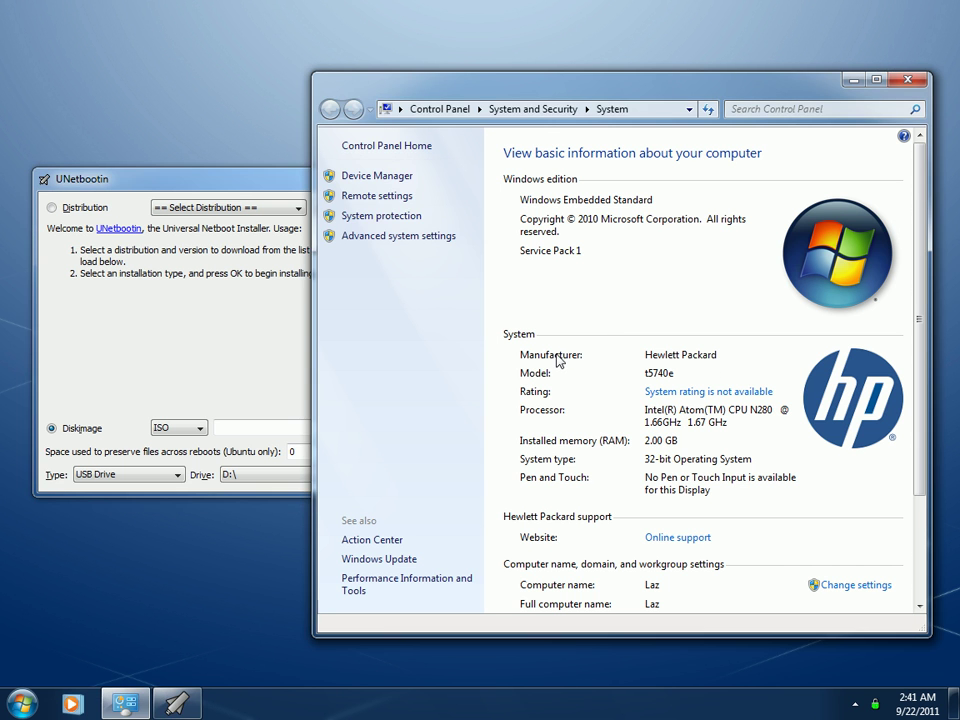
{"action": "left_click", "coordinate": [176, 311]}
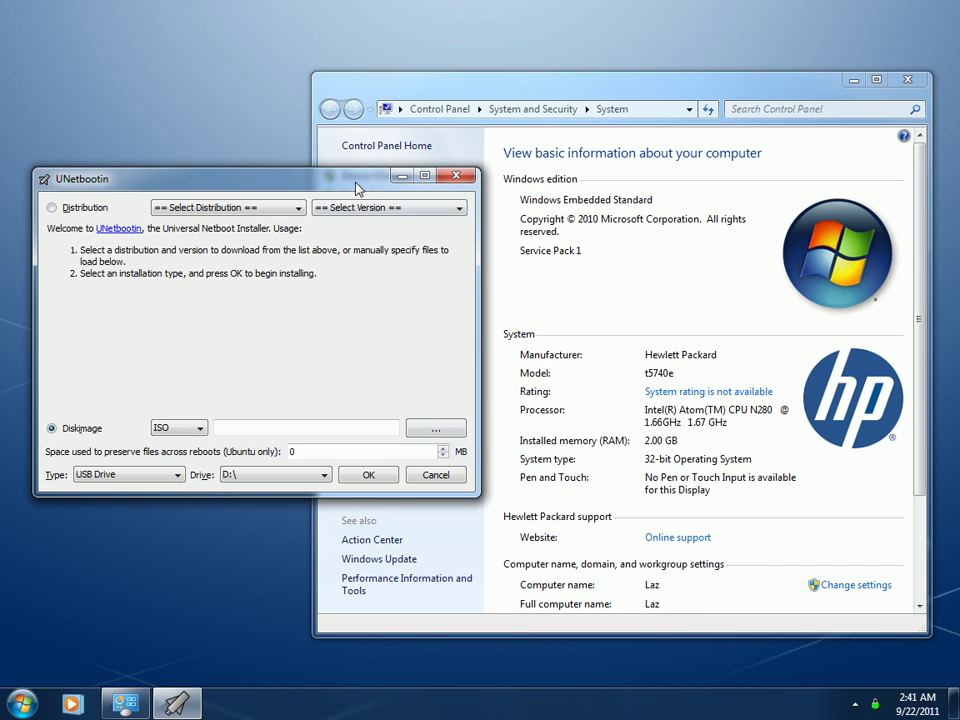
{"action": "mouse_move", "coordinate": [363, 183]}
{"action": "left_mouse_down"}
{"action": "mouse_move", "coordinate": [356, 213]}
{"action": "mouse_move", "coordinate": [363, 182]}
{"action": "left_mouse_up"}
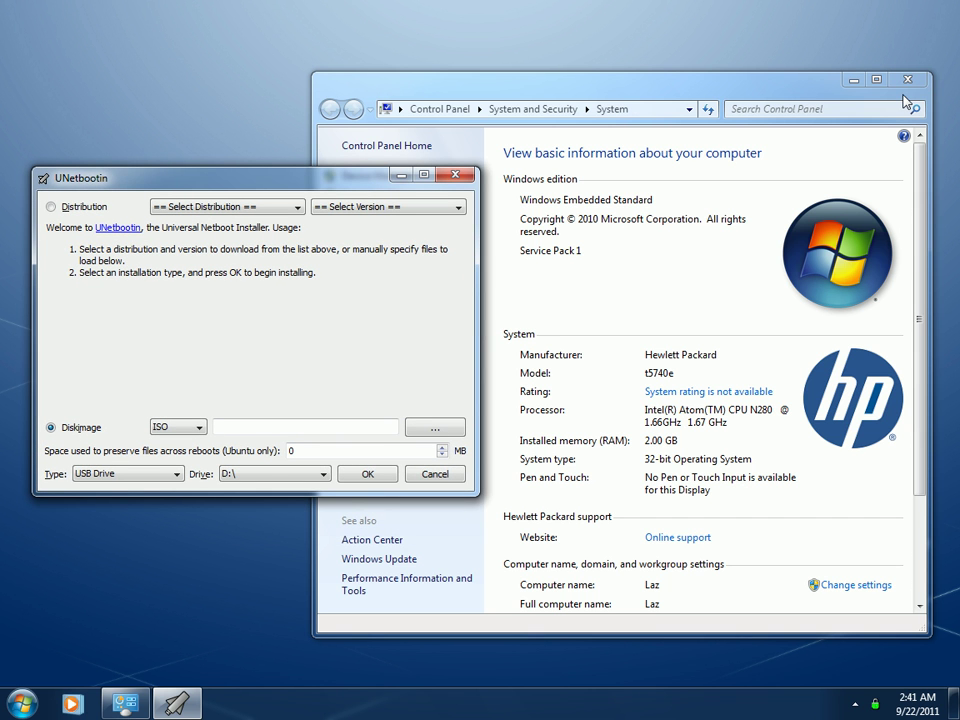
Step: Close the System window and UNetbootin with Alt+F4
{"action": "left_click", "coordinate": [680, 70]}
{"action": "key", "text": "alt+F4"}
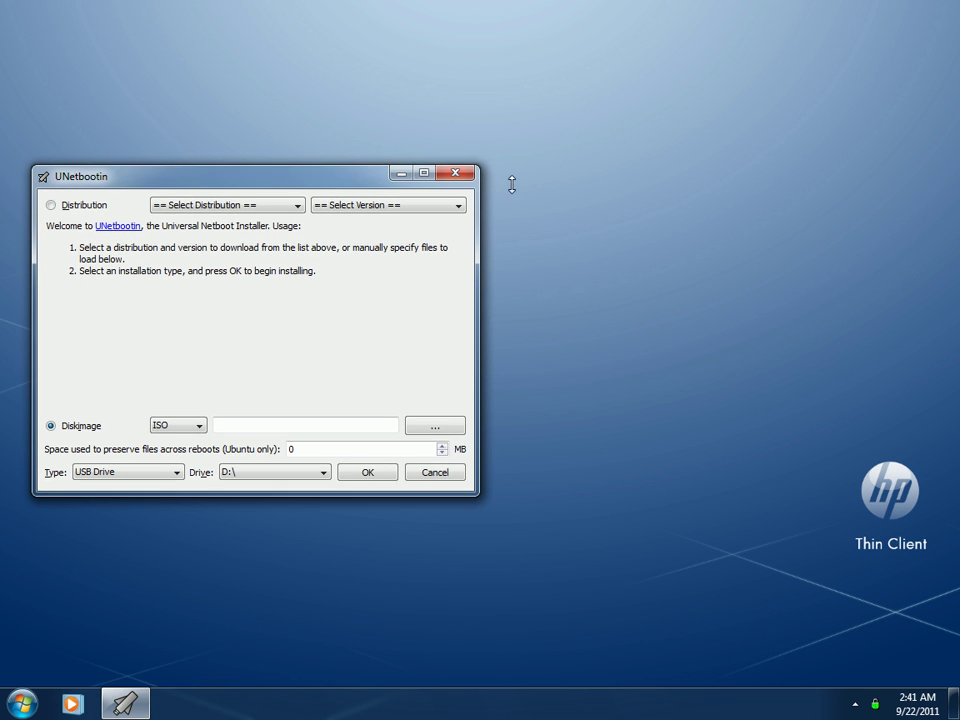
{"action": "key", "text": "alt+F4"}
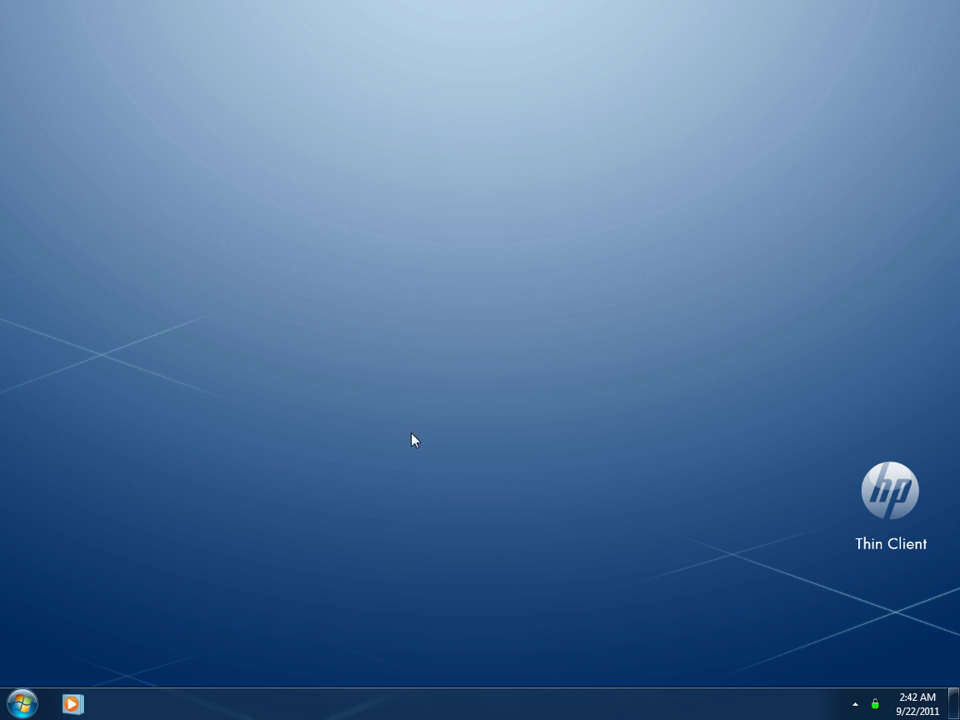
Step: Start Task Manager from the taskbar menu and view its Performance tab's CPU and memory graphs
{"action": "right_click", "coordinate": [408, 706]}
{"action": "left_click", "coordinate": [461, 666]}
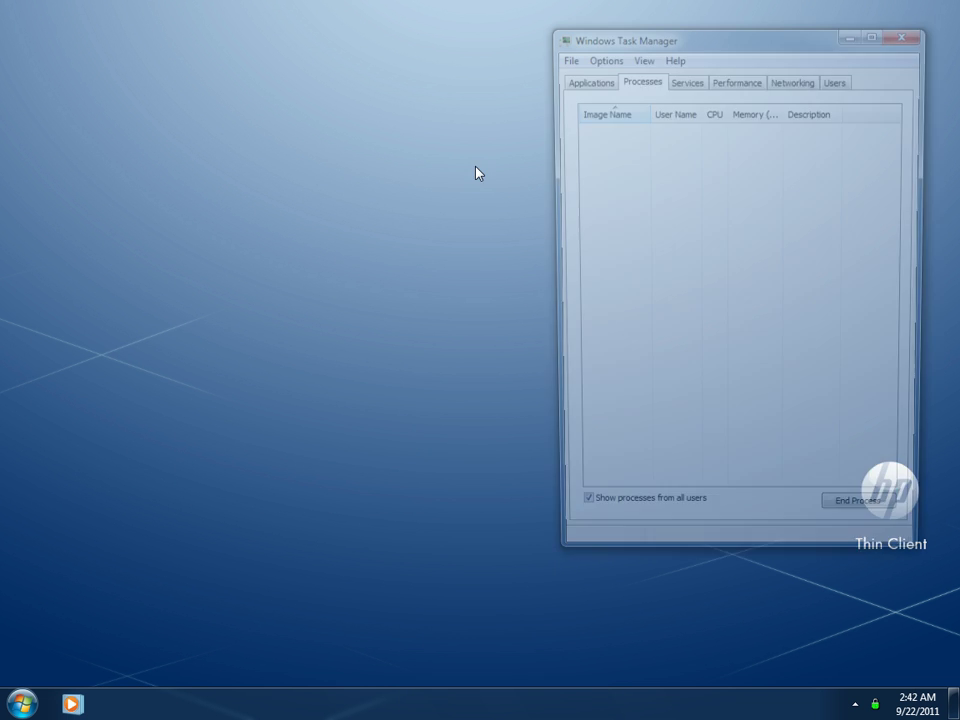
{"action": "left_click_drag", "start_coordinate": [690, 40], "coordinate": [562, 34]}
{"action": "scroll", "coordinate": [791, 284], "scroll_direction": "down", "scroll_amount": 3}
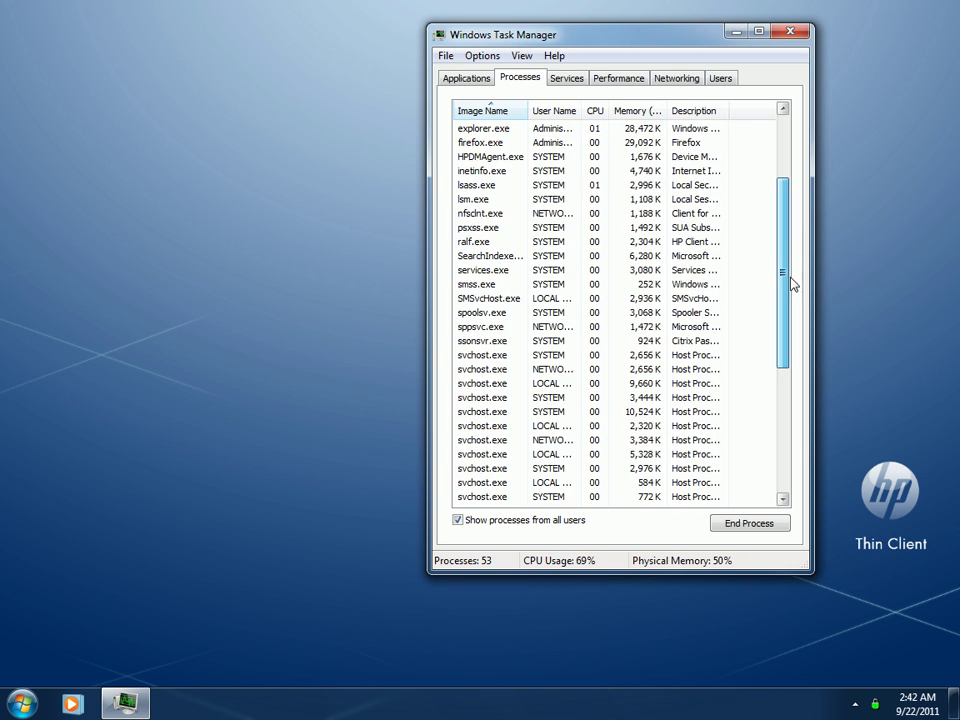
{"action": "left_click_drag", "start_coordinate": [791, 284], "coordinate": [812, 454]}
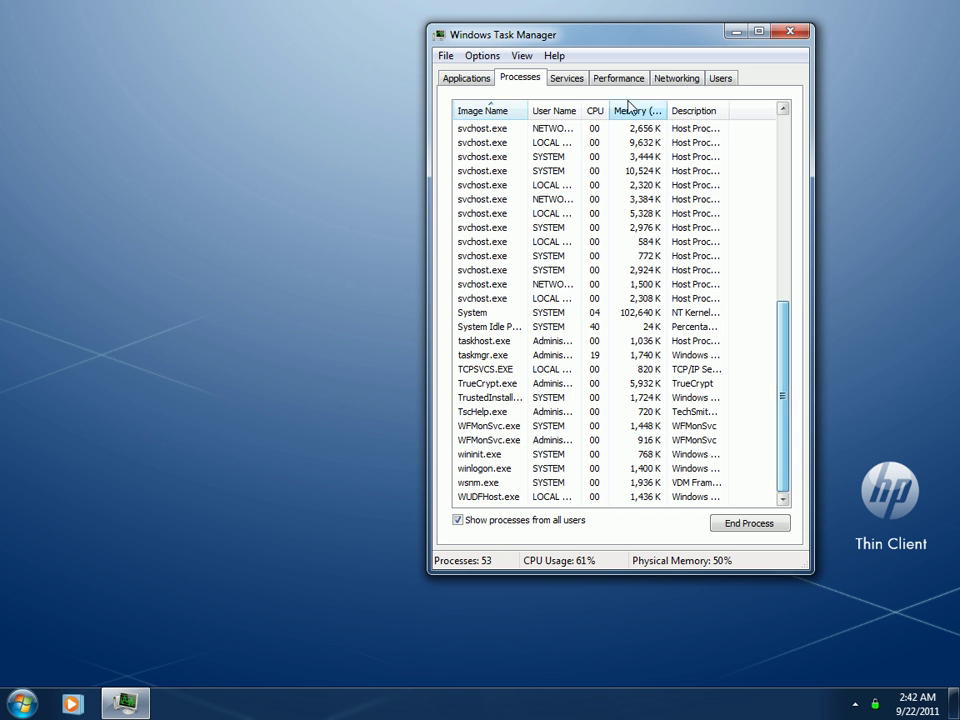
{"action": "left_click", "coordinate": [570, 80]}
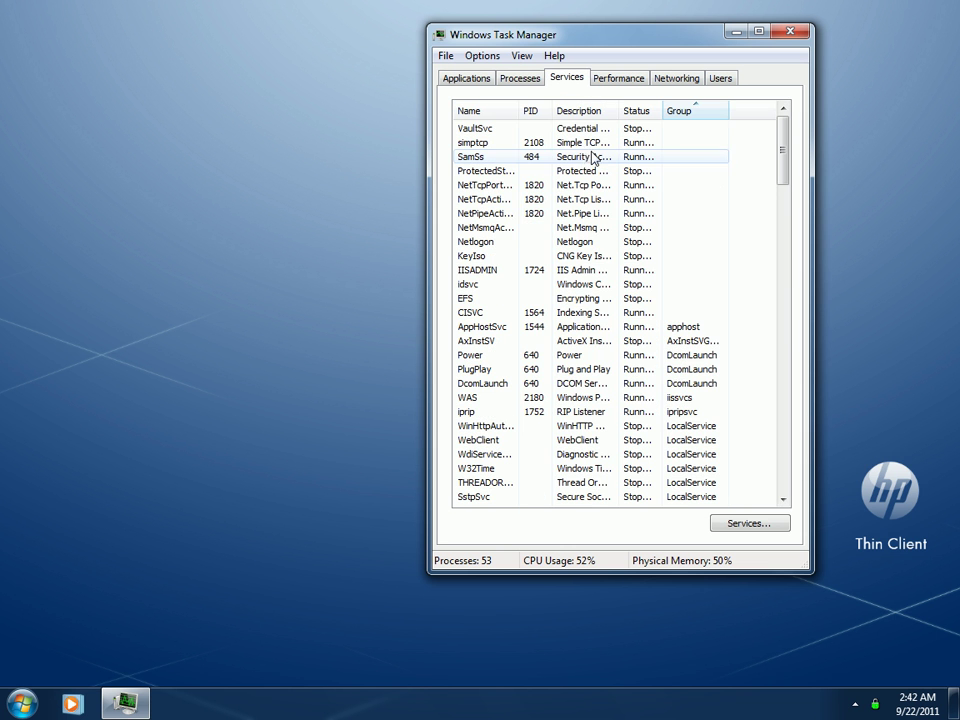
{"action": "left_click", "coordinate": [619, 80]}
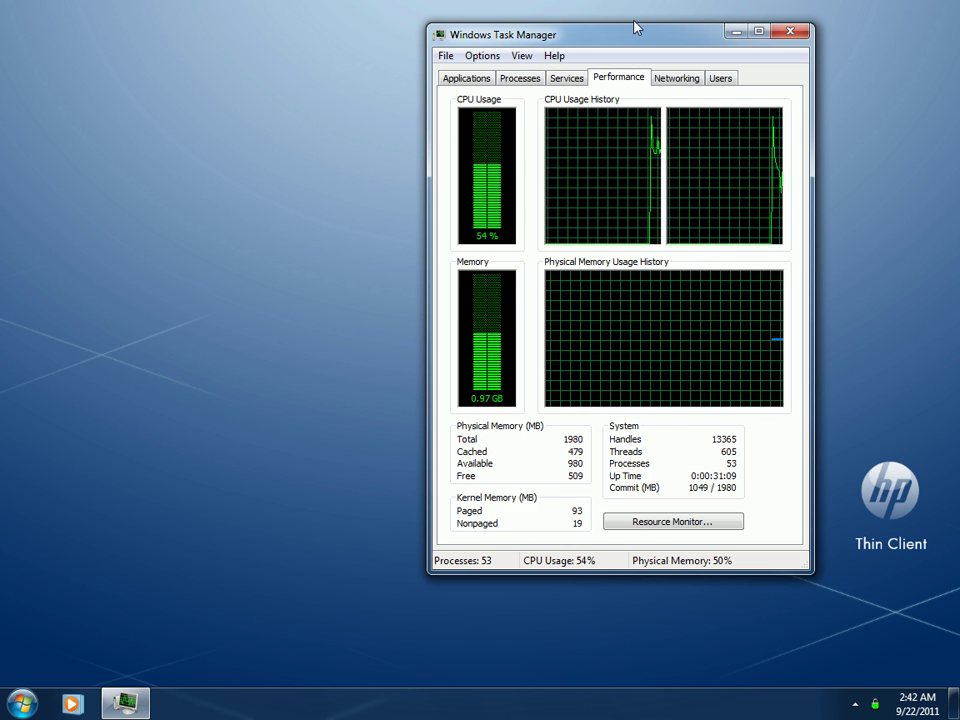
{"action": "left_click_drag", "start_coordinate": [634, 26], "coordinate": [621, 51]}
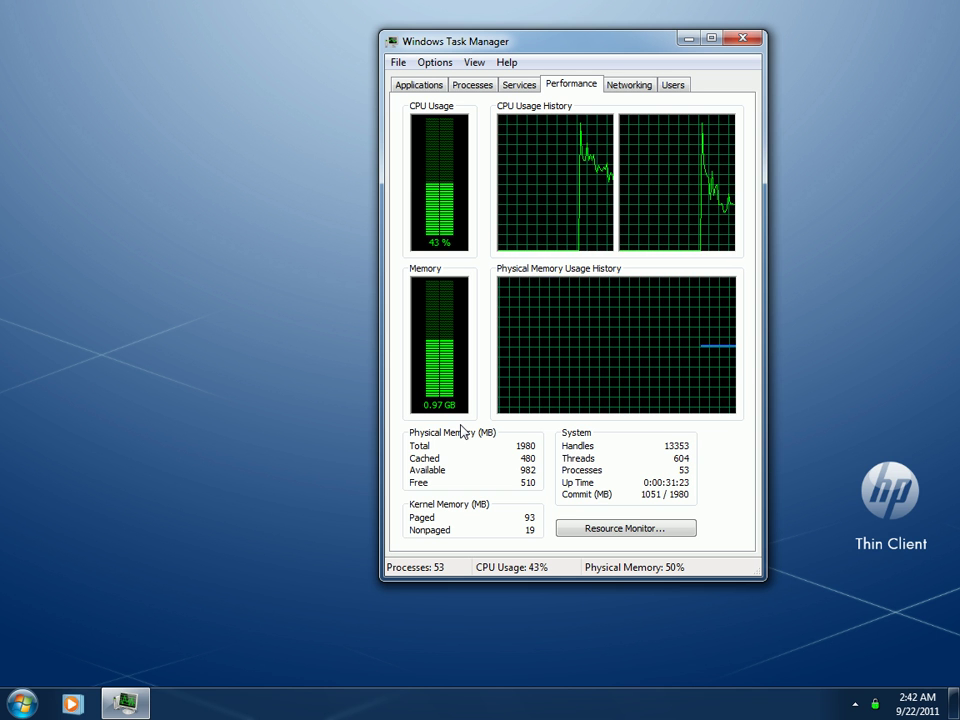
Step: Open Computer from the Start menu, select RAMDrive, then close the drives window
{"action": "left_click", "coordinate": [22, 703]}
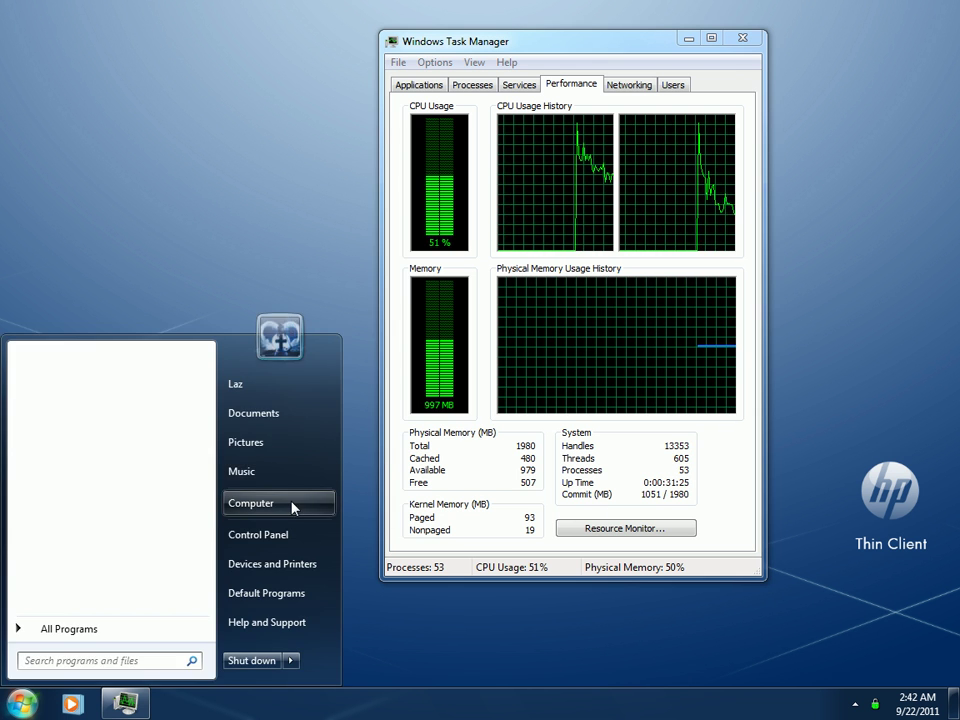
{"action": "left_click", "coordinate": [293, 508]}
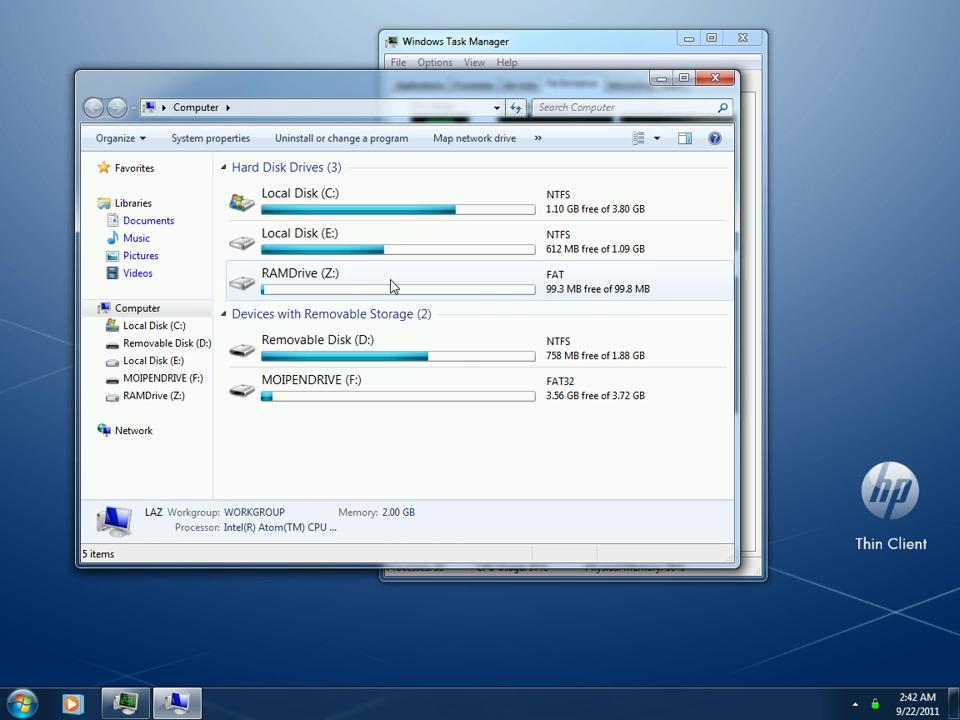
{"action": "left_click", "coordinate": [392, 287]}
{"action": "left_click", "coordinate": [715, 78]}
{"action": "left_click_drag", "start_coordinate": [725, 40], "coordinate": [891, 31]}
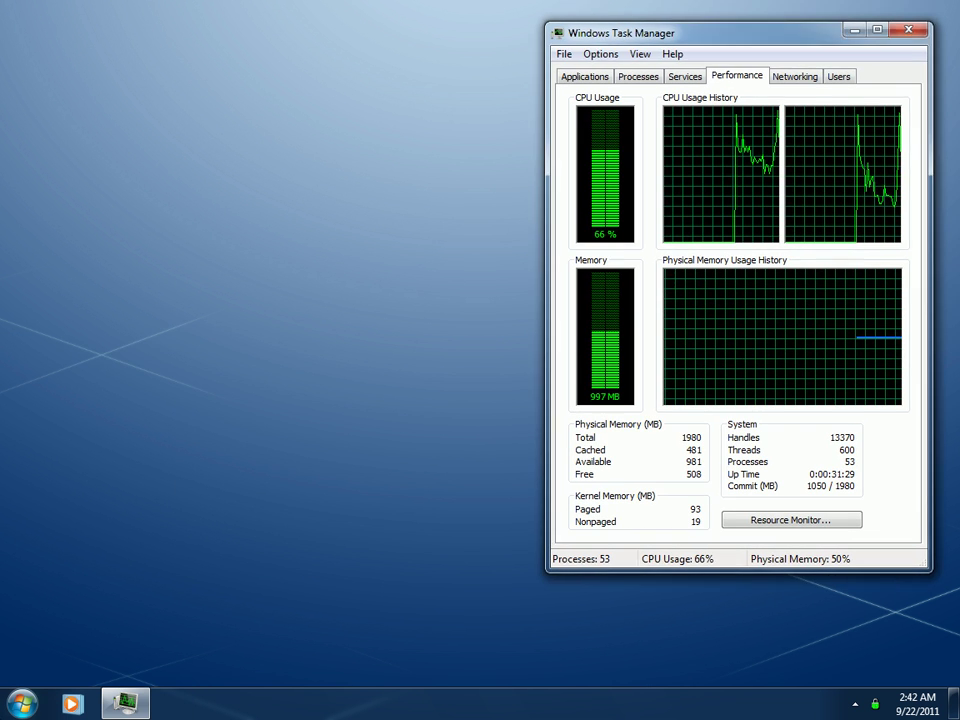
Step: Launch dxdiag from Start search and accept the driver signature check
{"action": "key", "text": "super"}
{"action": "type", "text": "dx"}
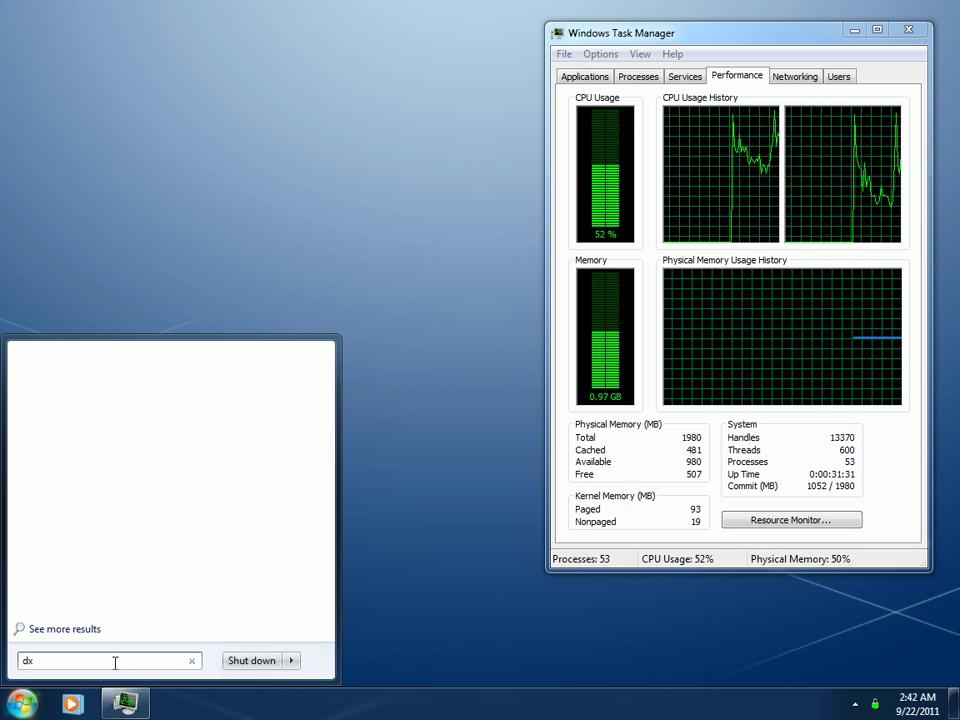
{"action": "type", "text": "diag"}
{"action": "key", "text": "Return"}
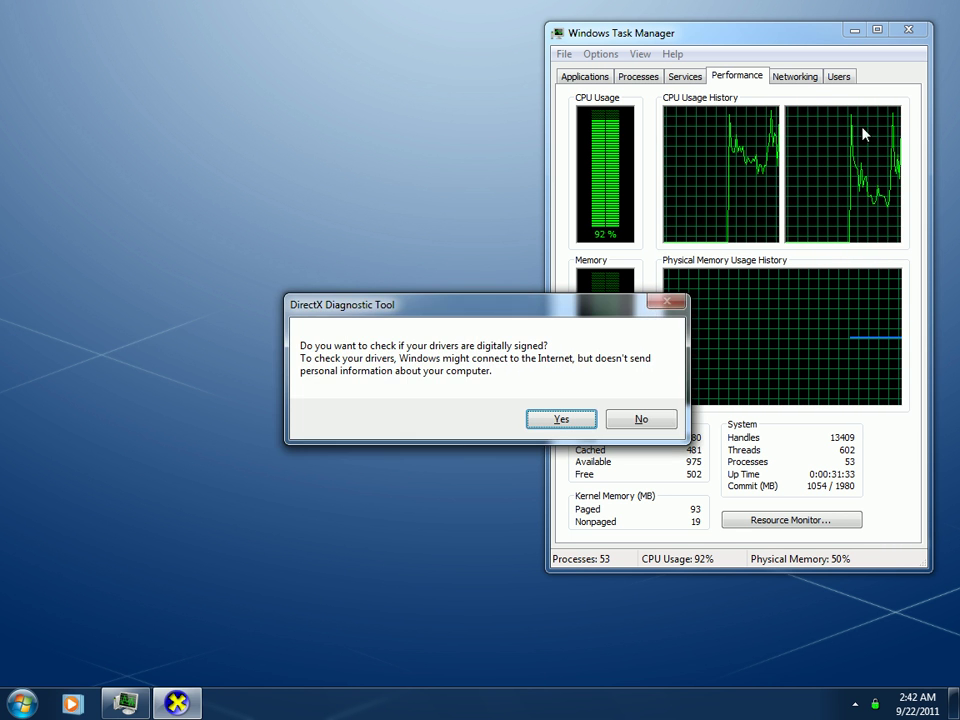
{"action": "left_click", "coordinate": [561, 421]}
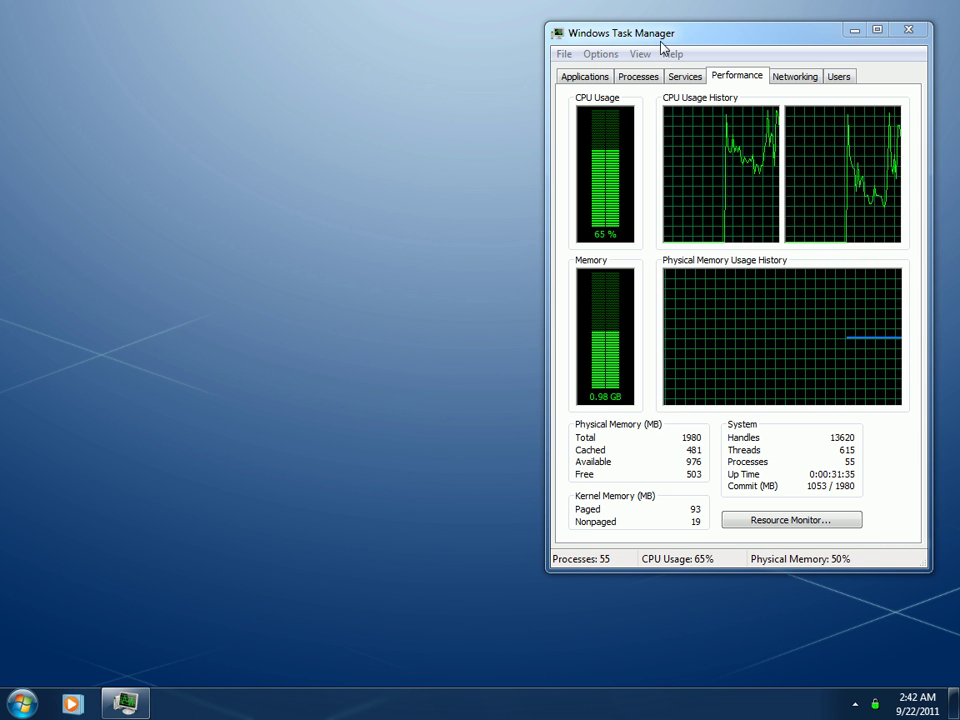
{"action": "left_click_drag", "start_coordinate": [660, 40], "coordinate": [677, 40]}
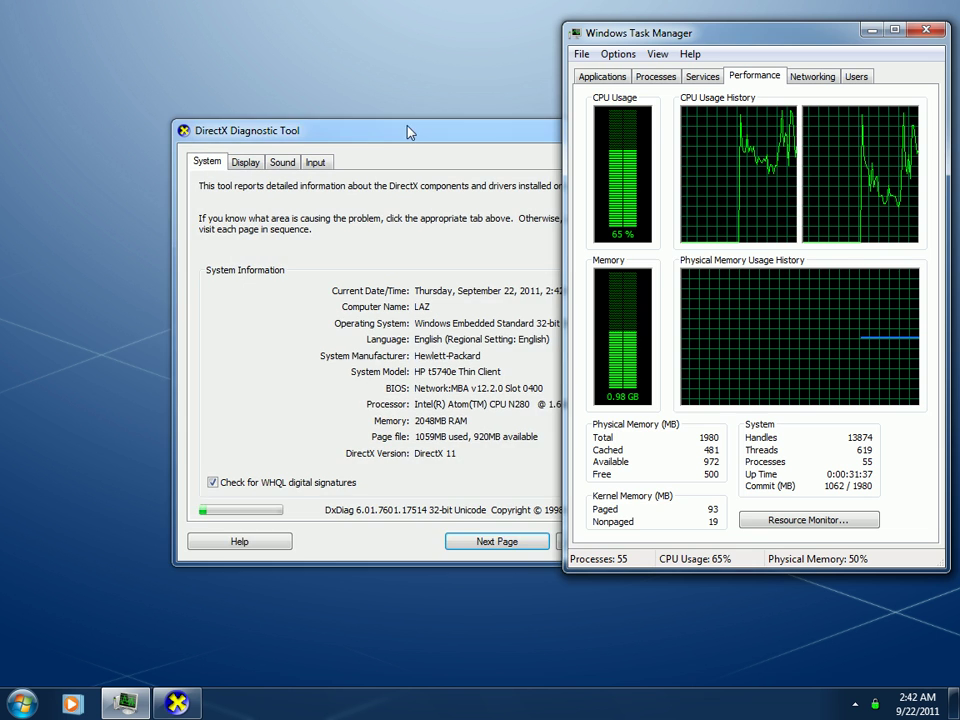
{"action": "left_click_drag", "start_coordinate": [407, 133], "coordinate": [313, 97]}
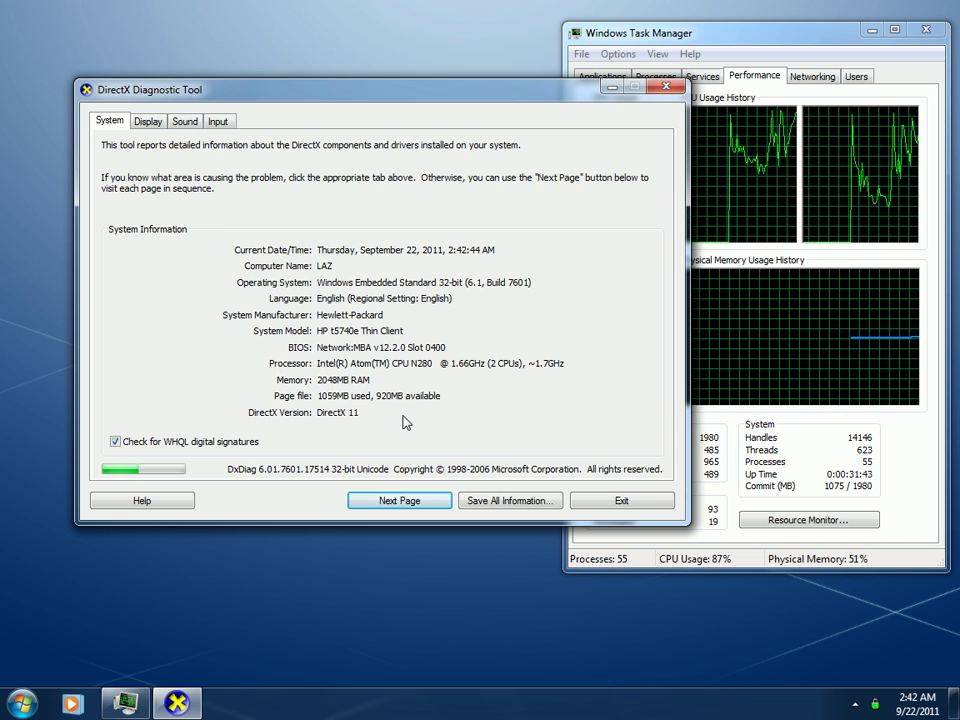
Step: Review the Display and Sound tabs in DirectX Diagnostic Tool, then exit it
{"action": "left_click", "coordinate": [138, 122]}
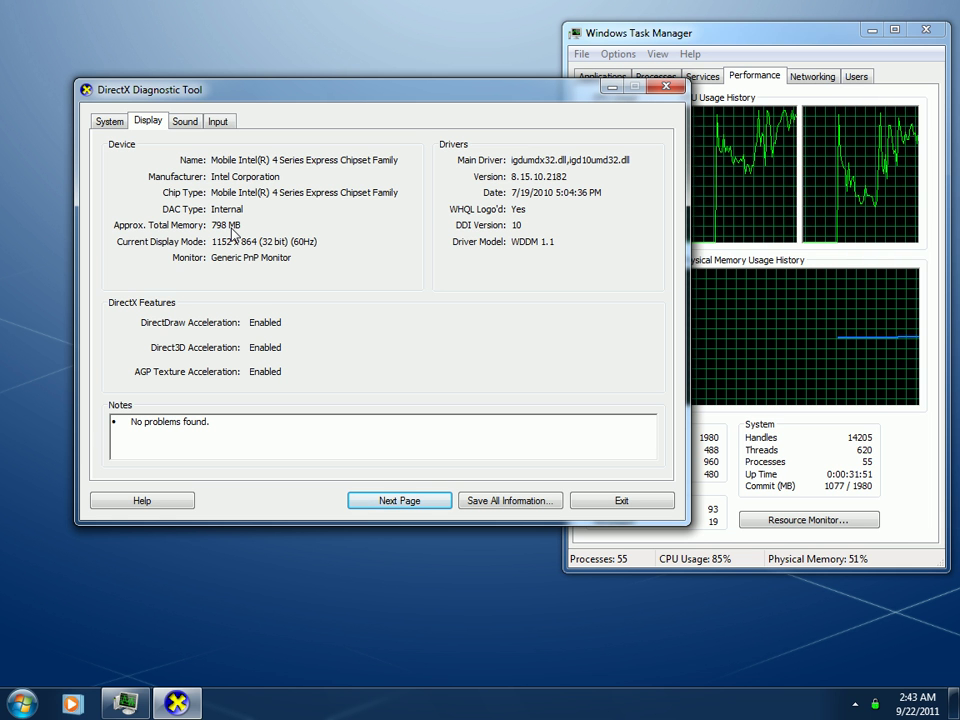
{"action": "left_click", "coordinate": [186, 121]}
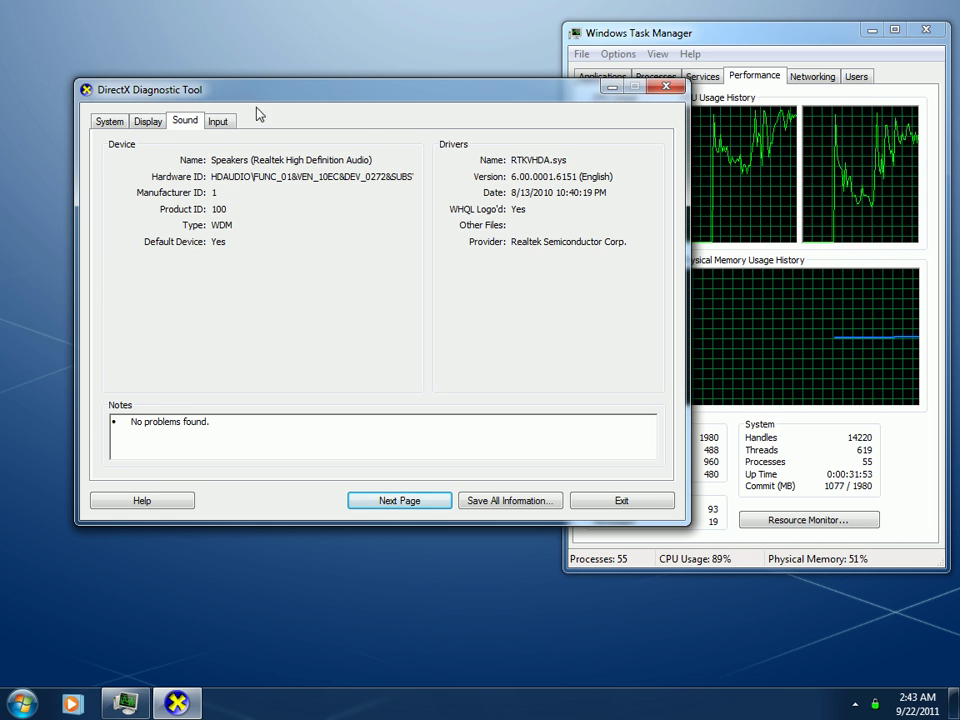
{"action": "left_click_drag", "start_coordinate": [263, 101], "coordinate": [251, 90]}
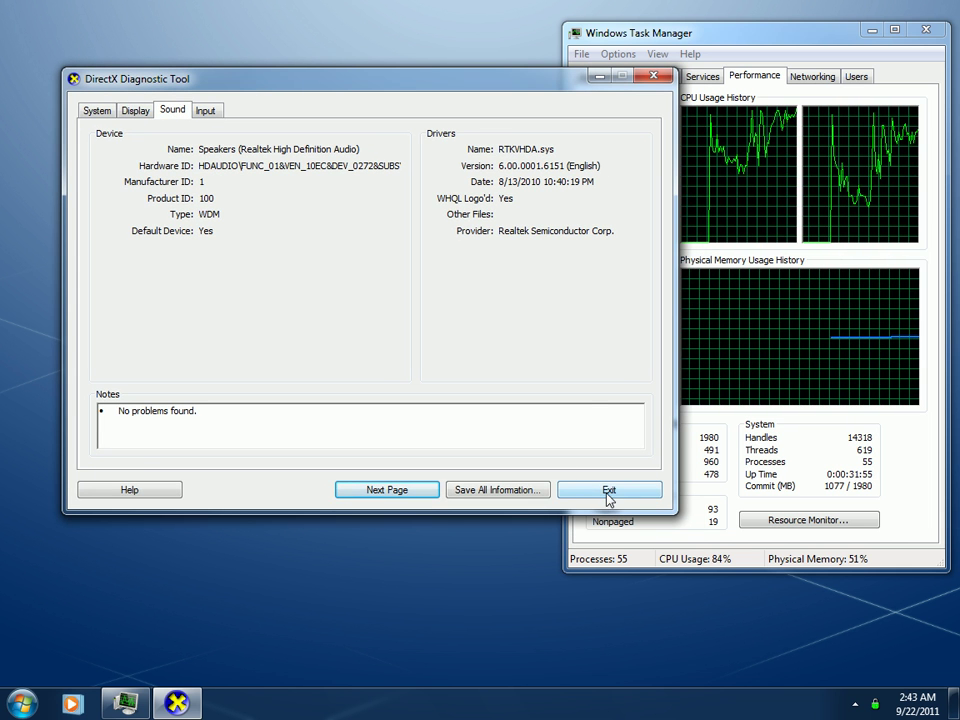
{"action": "left_click", "coordinate": [608, 492]}
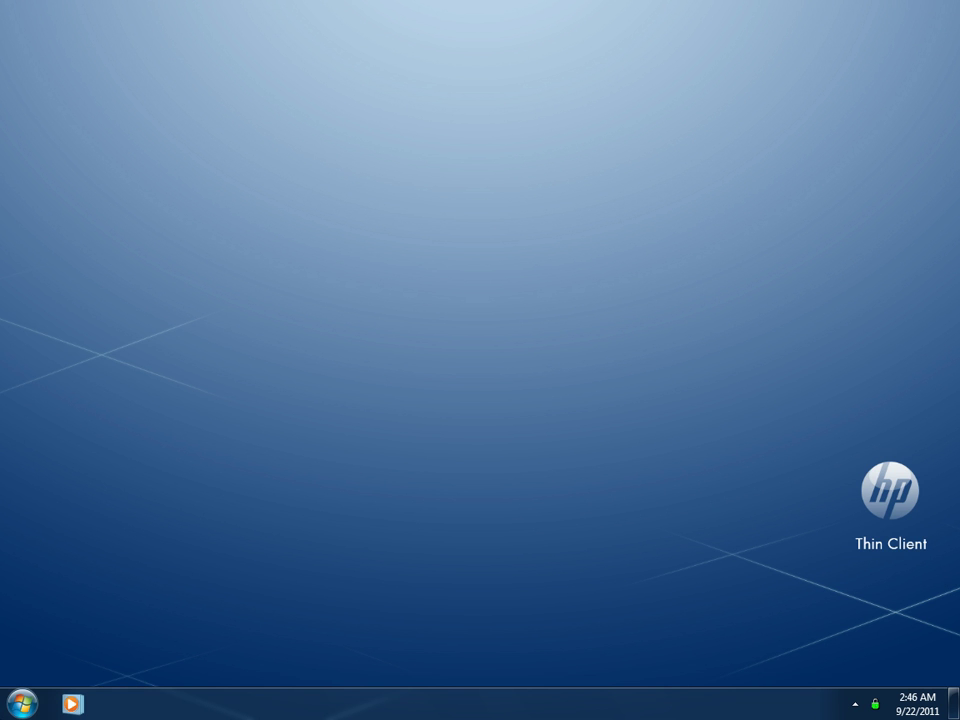
Step: Launch Google Chrome from All Programs and enlarge its window showing google.co.in
{"action": "left_click", "coordinate": [22, 703]}
{"action": "left_click", "coordinate": [74, 630]}
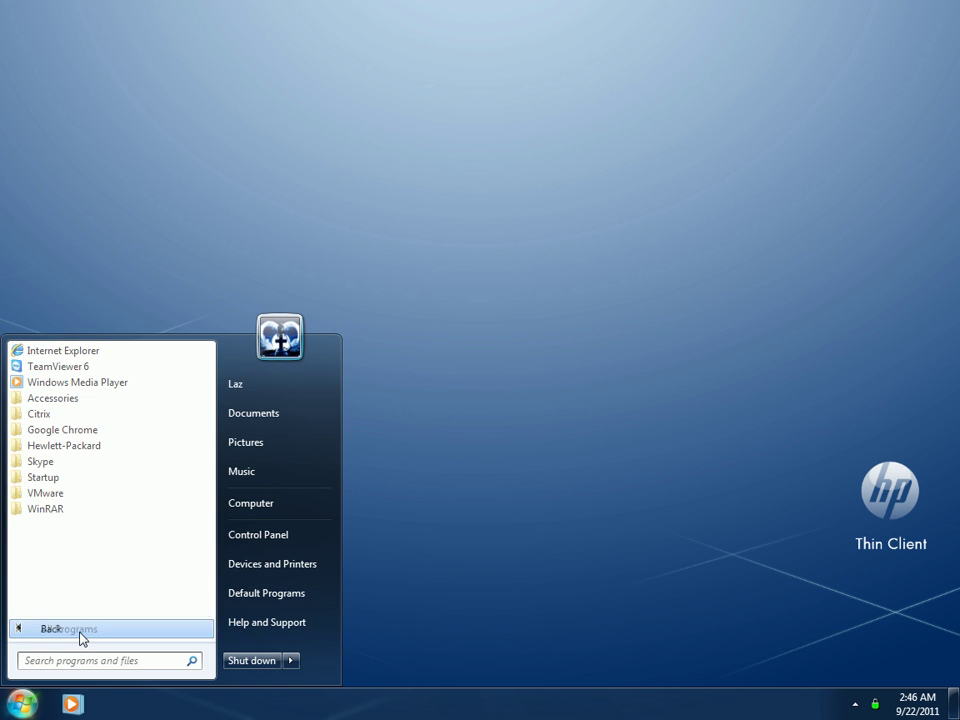
{"action": "left_click", "coordinate": [72, 430]}
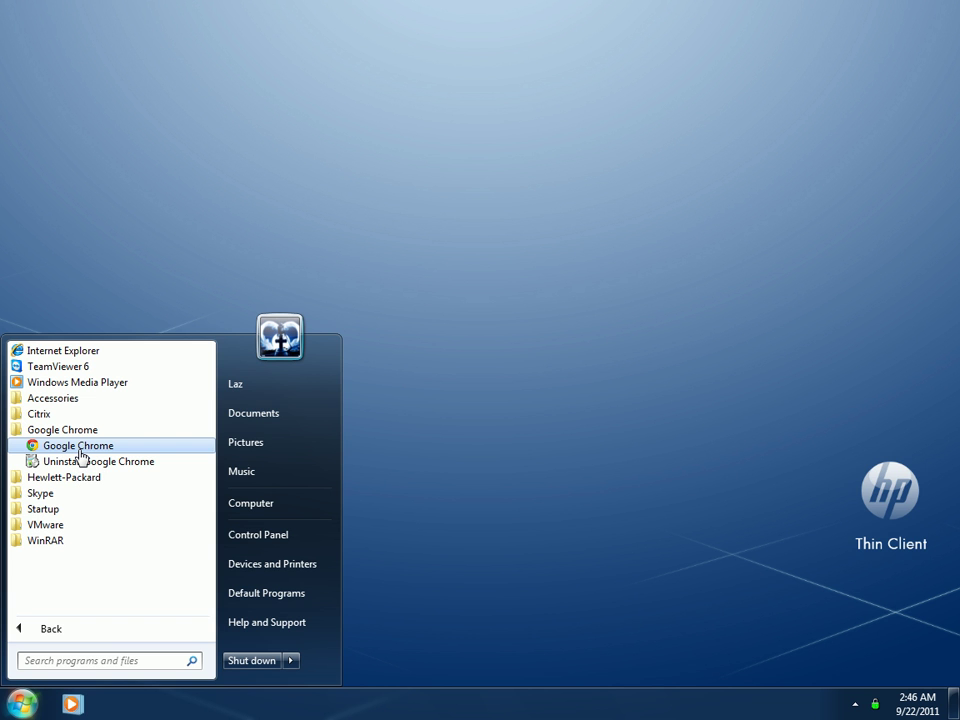
{"action": "left_click", "coordinate": [80, 447]}
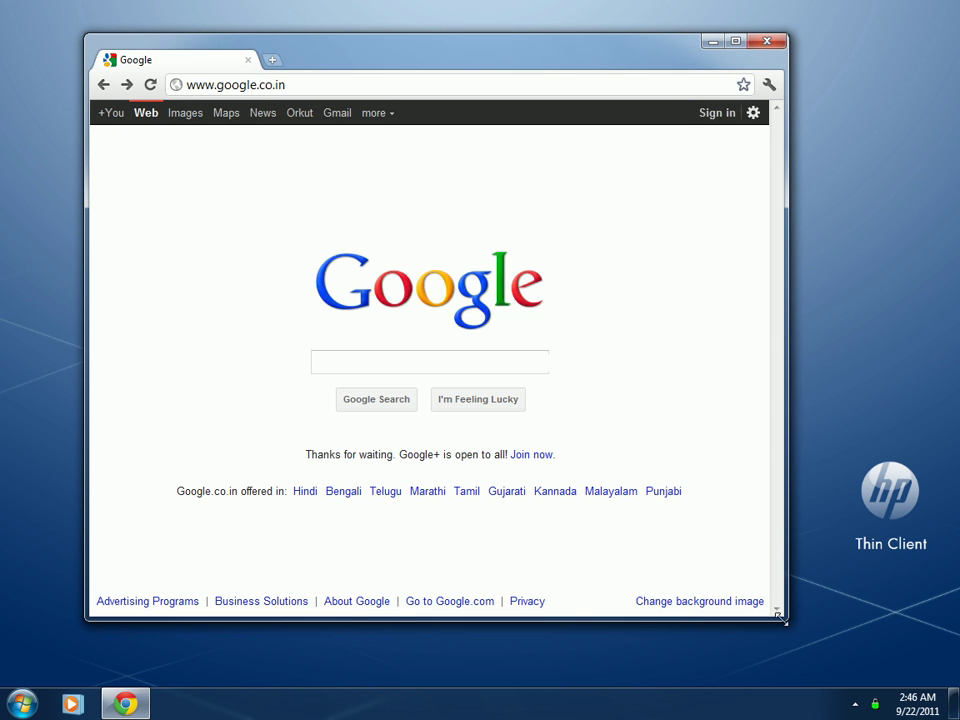
{"action": "left_click_drag", "start_coordinate": [781, 617], "coordinate": [846, 630]}
{"action": "left_click_drag", "start_coordinate": [660, 70], "coordinate": [637, 64]}
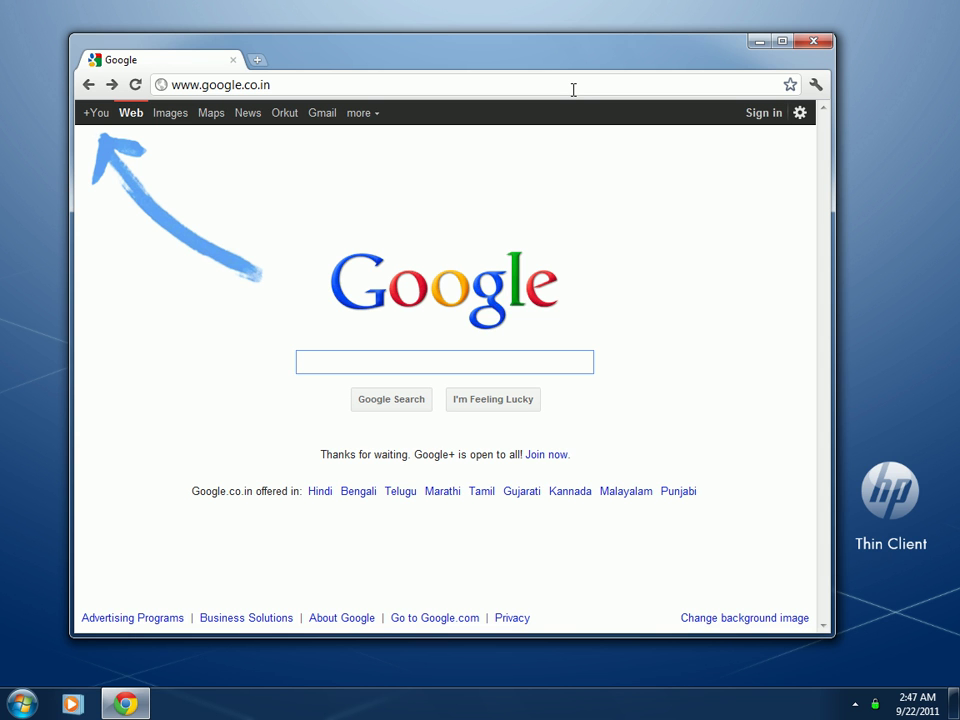
{"action": "left_click", "coordinate": [22, 703]}
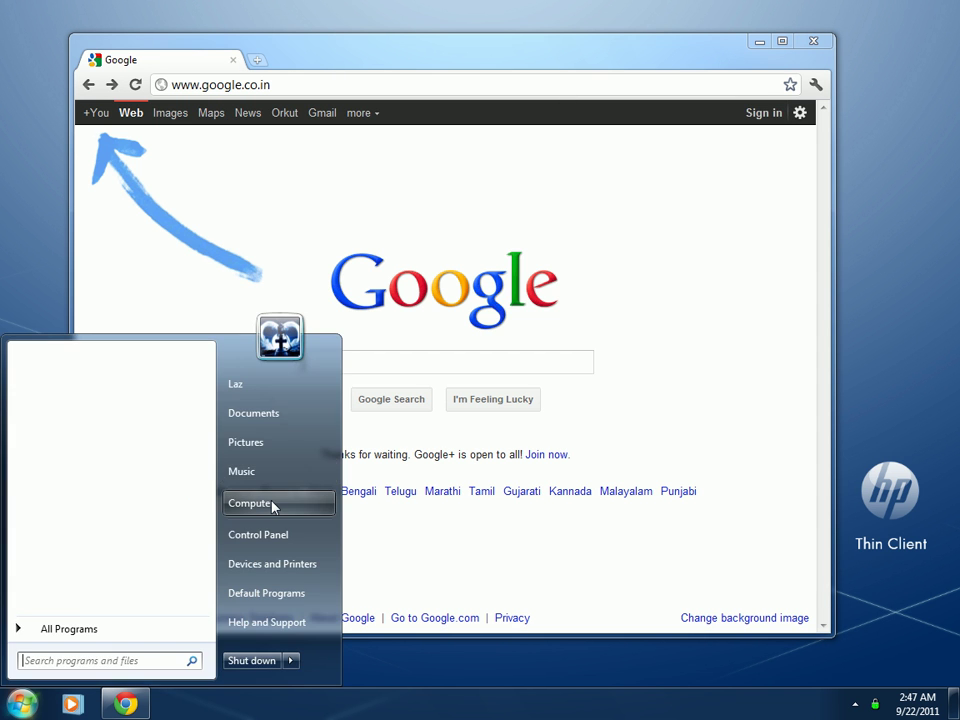
Step: Open Computer, inspect RAMDrive (Z:) free space, then close Explorer
{"action": "left_click", "coordinate": [274, 506]}
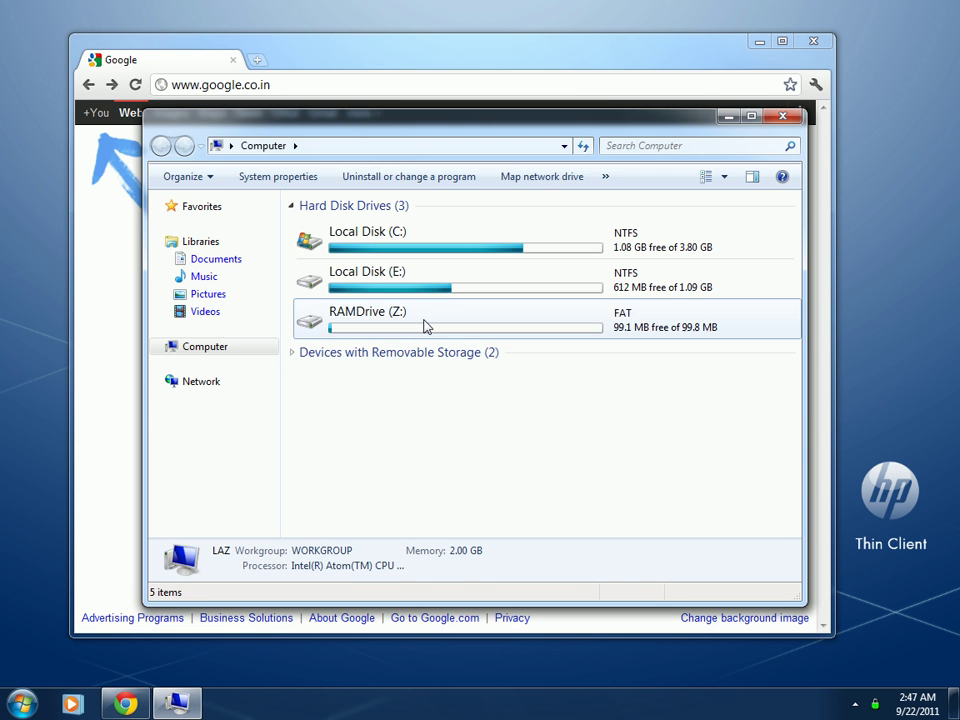
{"action": "left_click", "coordinate": [424, 326]}
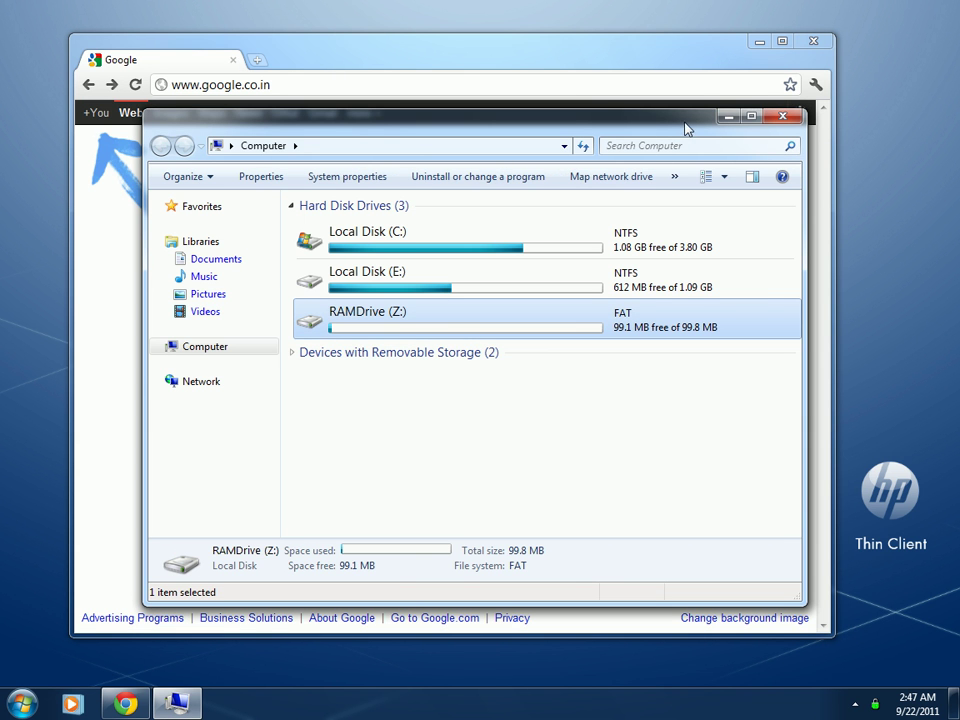
{"action": "left_click_drag", "start_coordinate": [686, 126], "coordinate": [636, 146]}
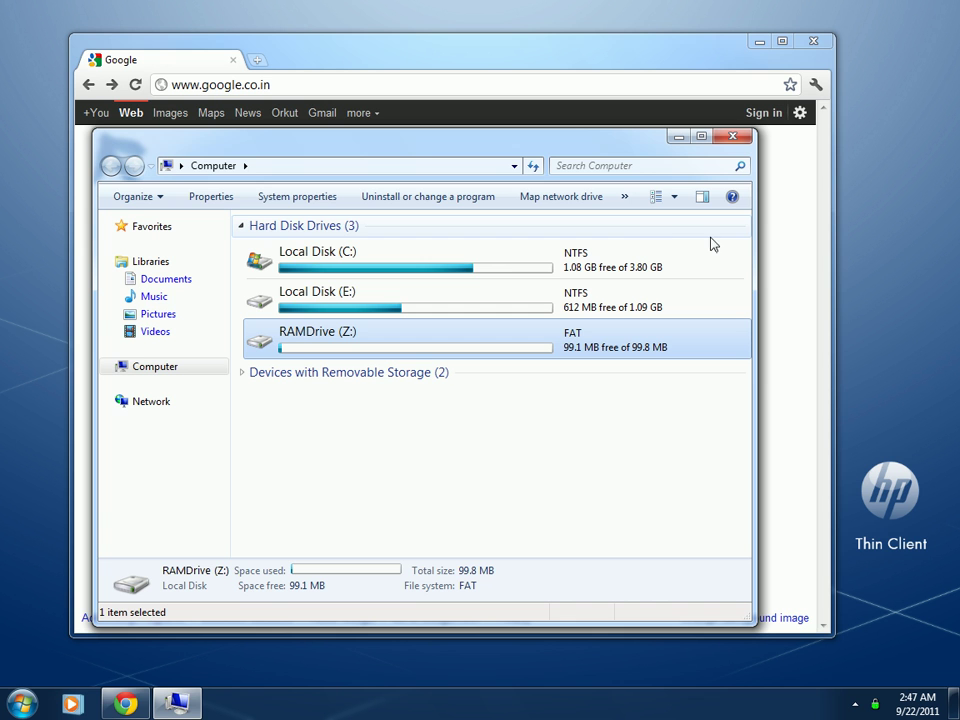
{"action": "left_click", "coordinate": [740, 141]}
Step: Search 'adobe flash' in Chrome, close the browser, and refresh the desktop
{"action": "left_click_drag", "start_coordinate": [603, 59], "coordinate": [615, 56]}
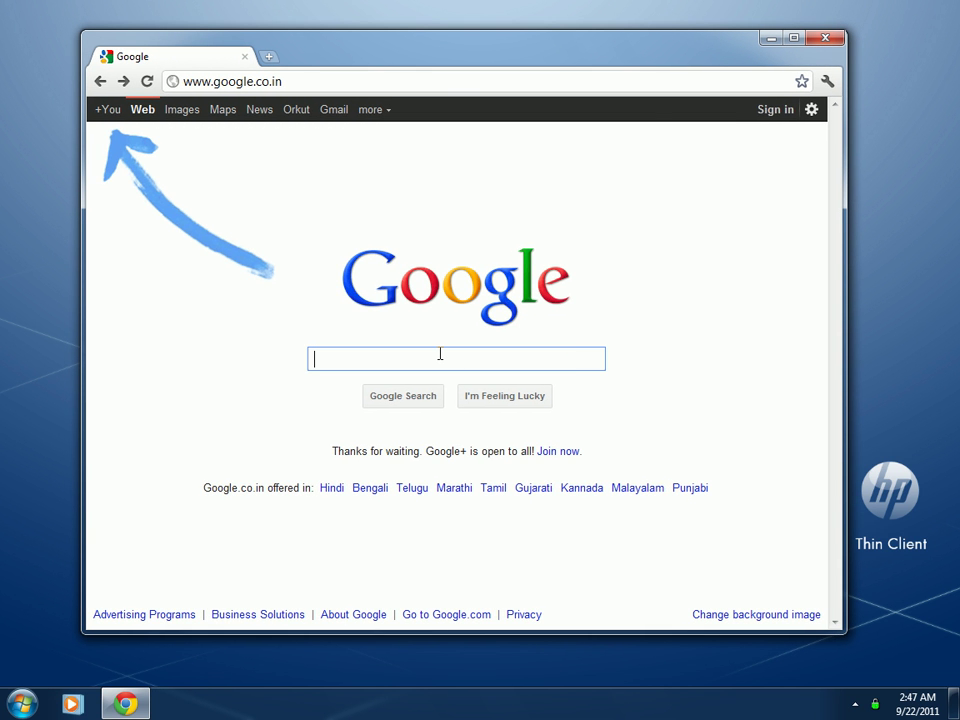
{"action": "type", "text": "adobe flash"}
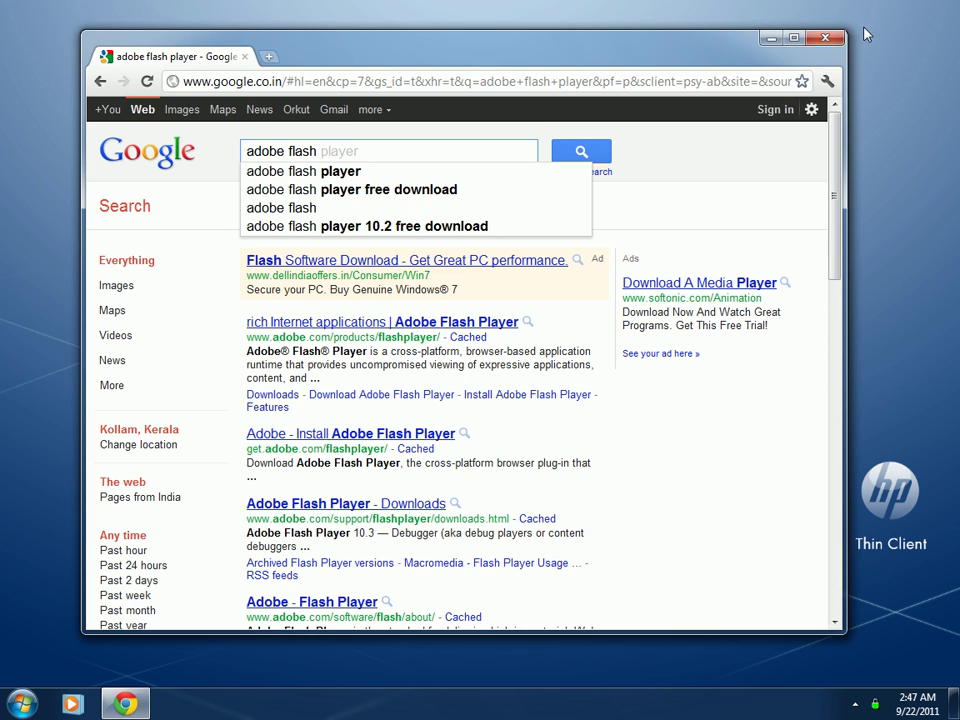
{"action": "left_click", "coordinate": [825, 37]}
{"action": "right_click", "coordinate": [479, 275]}
{"action": "left_click", "coordinate": [519, 320]}
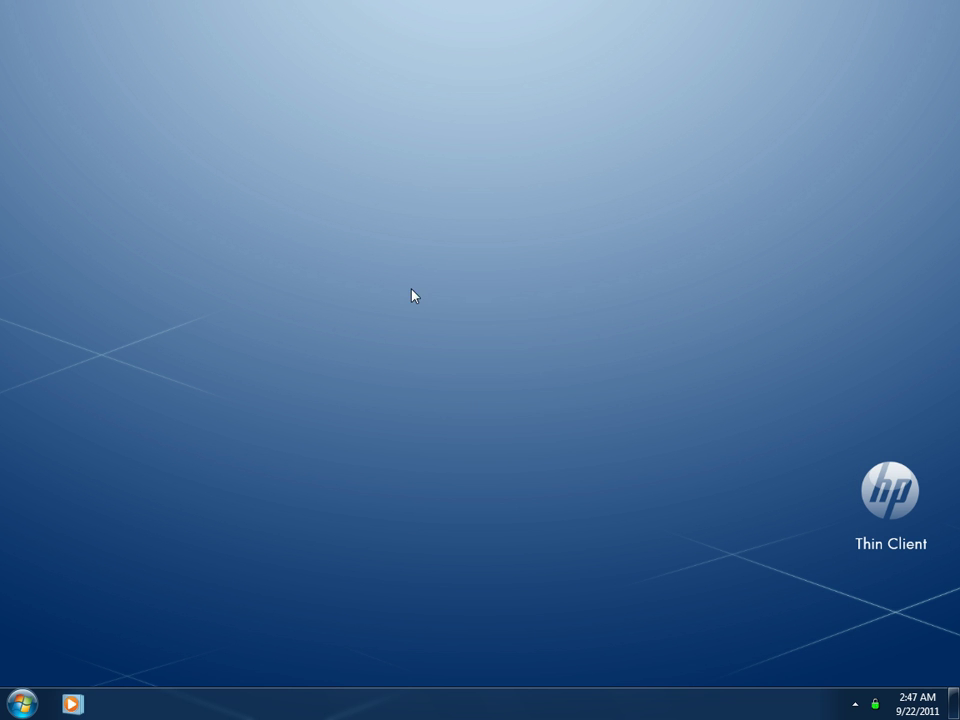
Step: Refresh the desktop twice from its right-click menu
{"action": "right_click", "coordinate": [410, 288]}
{"action": "left_click", "coordinate": [463, 339]}
{"action": "right_click", "coordinate": [392, 274]}
{"action": "left_click", "coordinate": [438, 322]}
Step: Launch Notepad via Start search, enable Word Wrap, and type 'BYE FROM' with the author's name
{"action": "left_click", "coordinate": [21, 703]}
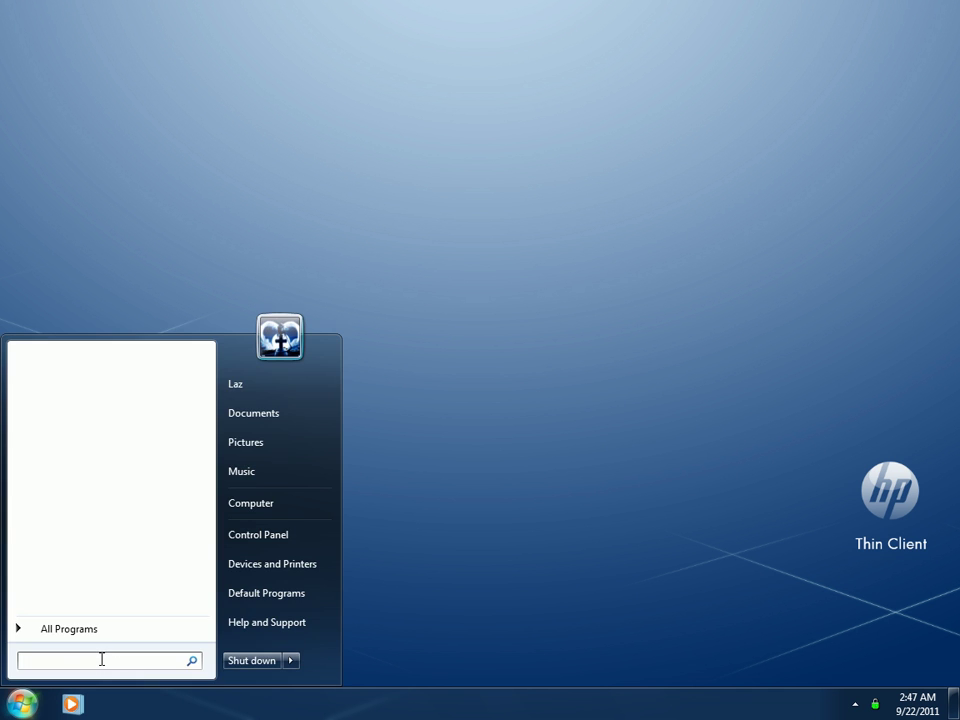
{"action": "type", "text": "notepad"}
{"action": "key", "text": "Return"}
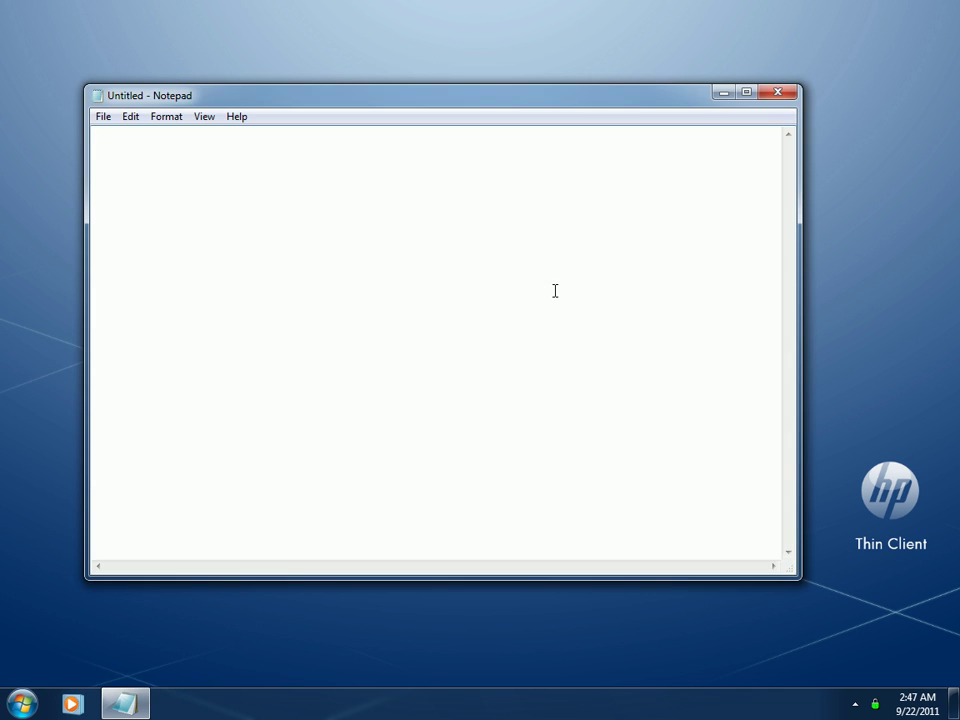
{"action": "key", "text": "alt+o"}
{"action": "type", "text": "w"}
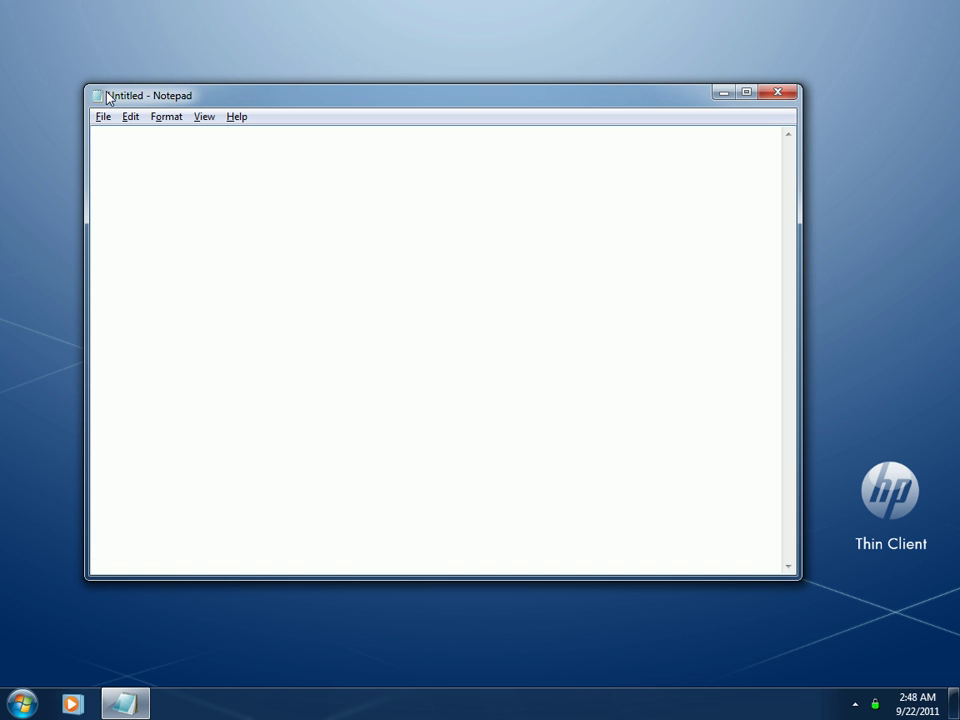
{"action": "type", "text": "BYE FROM REVA"}
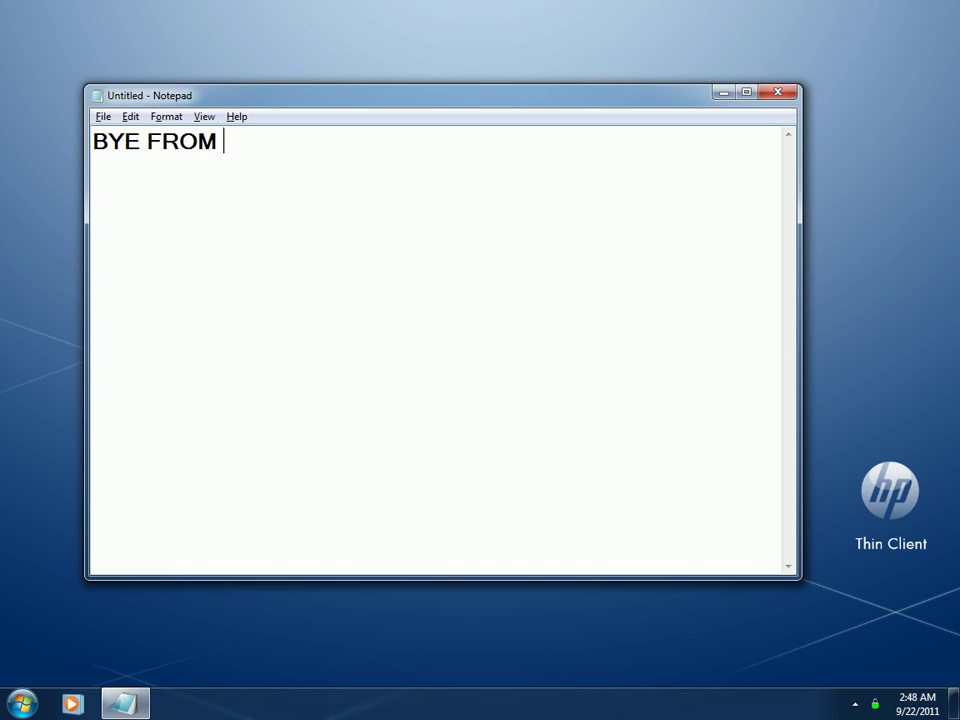